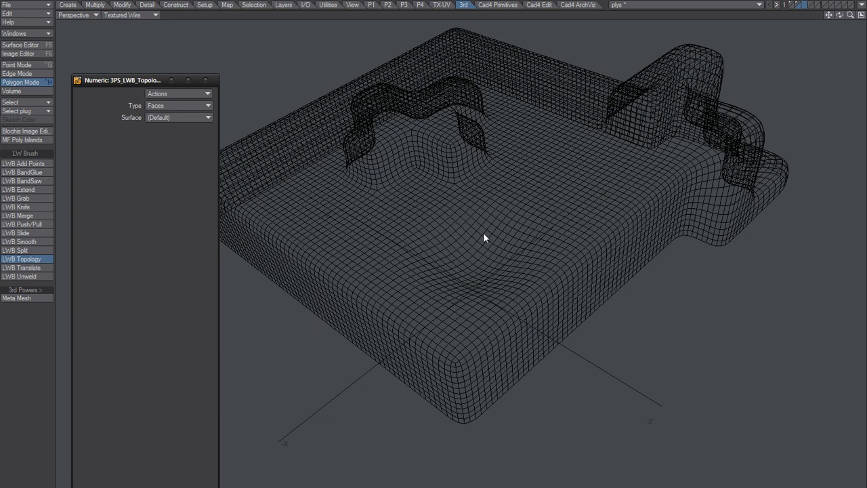
Draw LWB Topology strokes that form curved strips of quads along the far and right-hand rims of the round dent
alt+drag(496, 227, 490, 216)
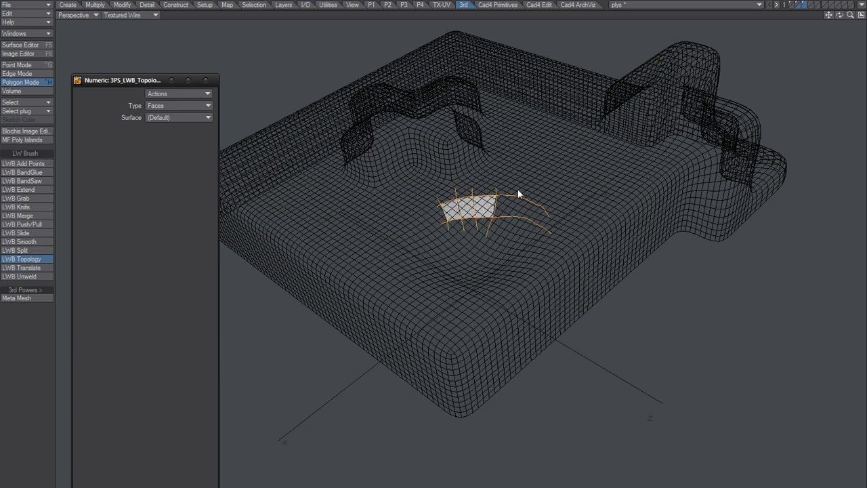
alt+drag(506, 252, 571, 309)
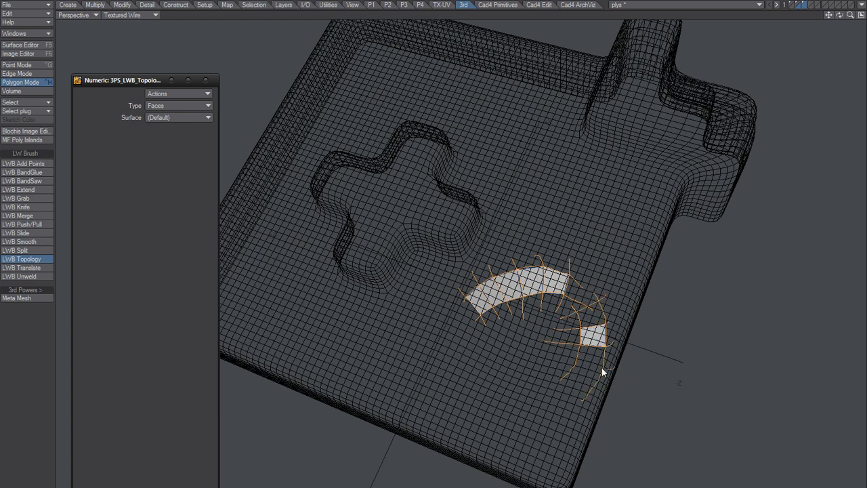
alt+drag(553, 384, 558, 330)
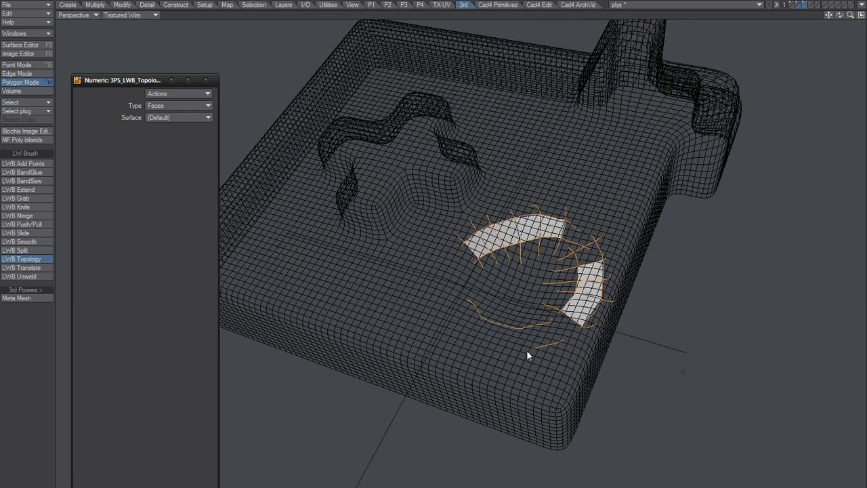
Draw crossing topology strokes that form a curved strip of quads along the near rim of the dent
drag(549, 319, 556, 360)
mouse_move(522, 313)
mouse_down()
mouse_move(530, 376)
mouse_move(493, 376)
mouse_up()
drag(489, 313, 467, 298)
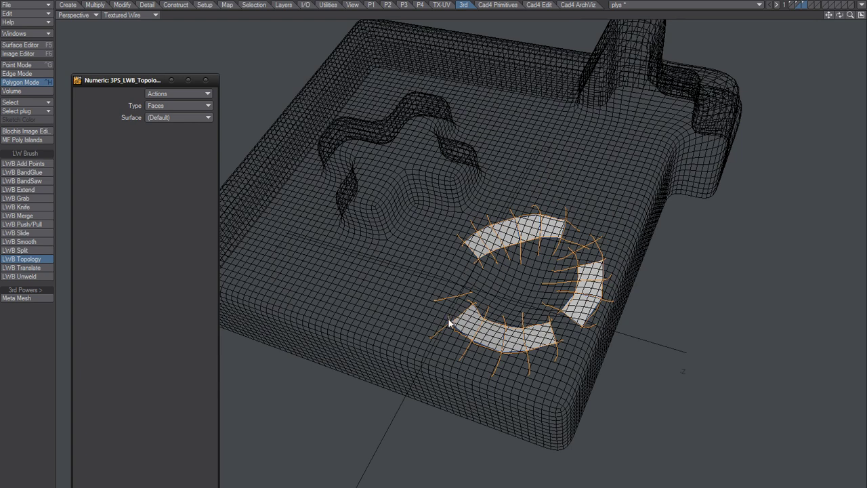
Draw topology strokes for the quad strip along the left-hand rim of the dent and finish the topology drawing
drag(450, 319, 448, 316)
drag(445, 272, 465, 242)
drag(471, 304, 481, 256)
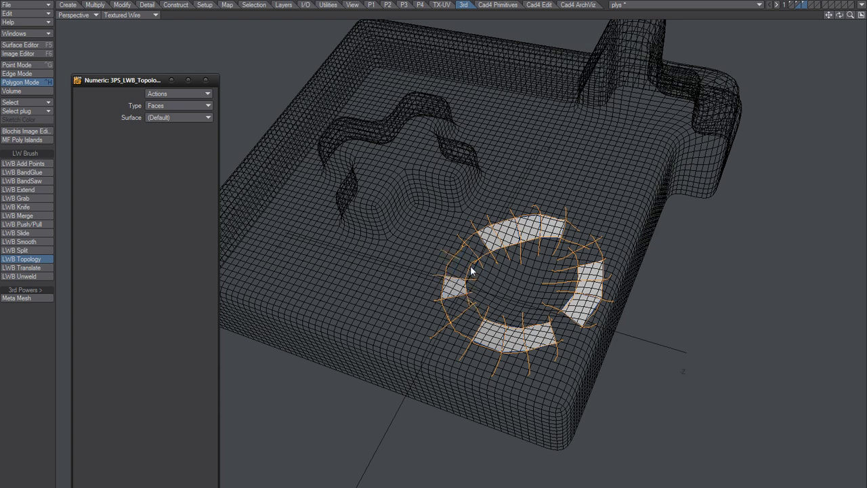
key(space)
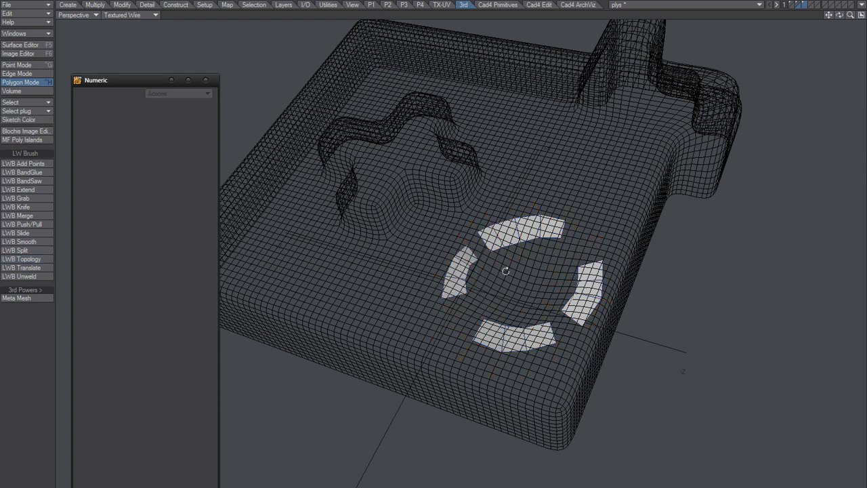
Bridge the facing end edges of the far and right-hand quad strips around the dent
mouse_move(500, 273)
ctrl+alt+mouse_down()
mouse_move(540, 267)
mouse_move(557, 167)
mouse_move(519, 236)
mouse_move(565, 185)
mouse_move(513, 230)
mouse_move(450, 231)
ctrl+alt+mouse_up()
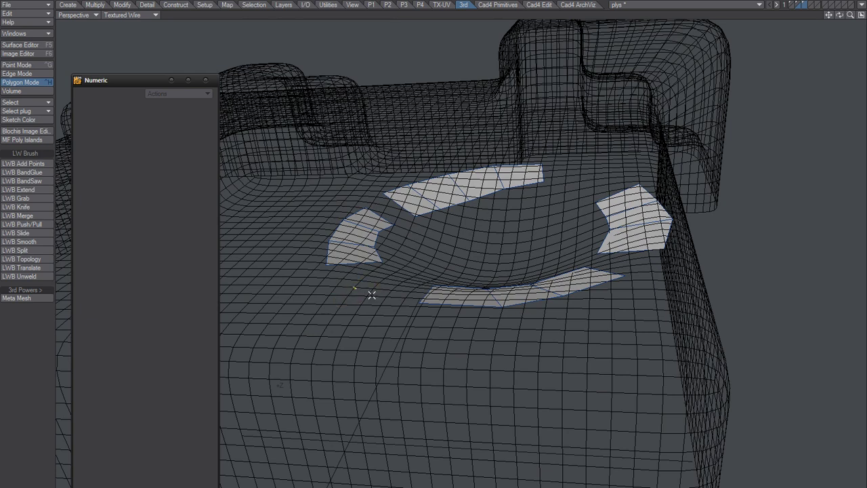
alt+drag(473, 238, 542, 234)
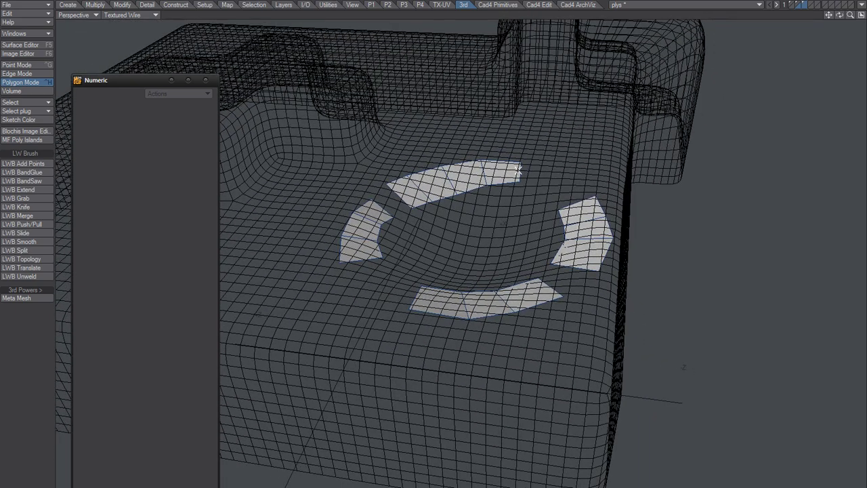
key(space)
key(space)
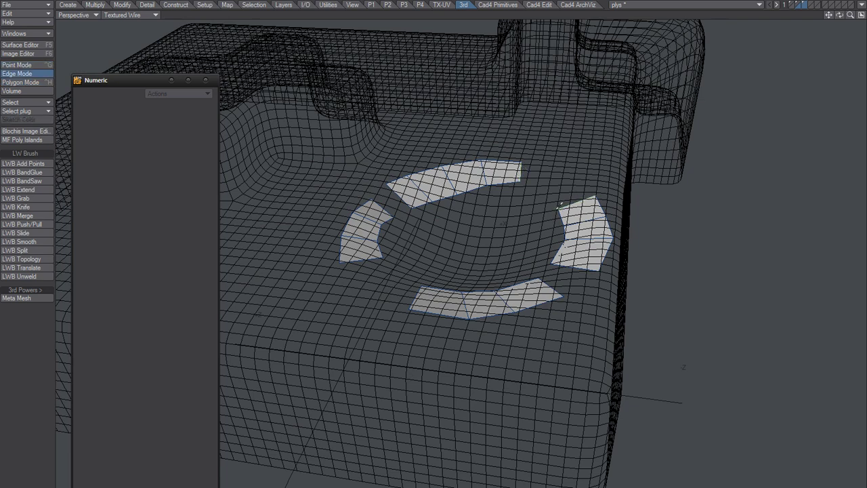
click(559, 204)
key(slash)
key(space)
key(space)
key(space)
key(space)
key(space)
key(space)
drag(540, 198, 555, 182)
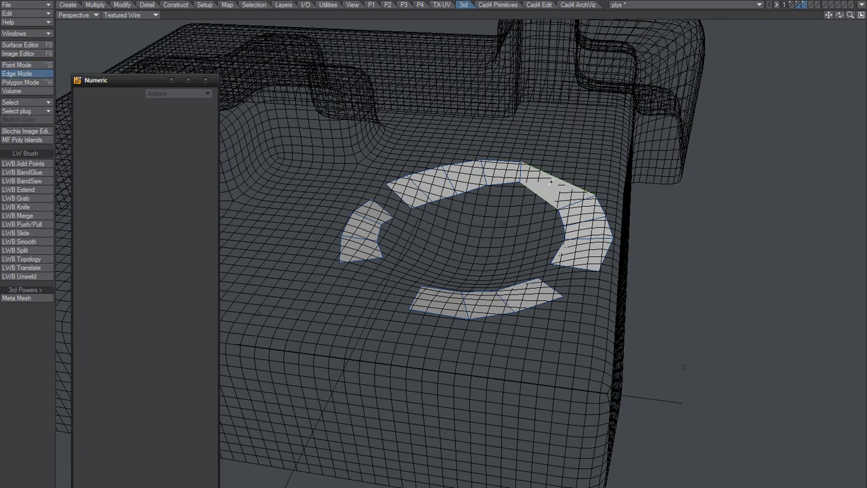
key(l)
key(slash)
Bridge the facing end edges of the left-hand and near quad strips
mouse_move(414, 301)
mouse_down()
mouse_move(365, 268)
mouse_move(363, 257)
mouse_move(370, 298)
mouse_up()
key(p)
key(slash)
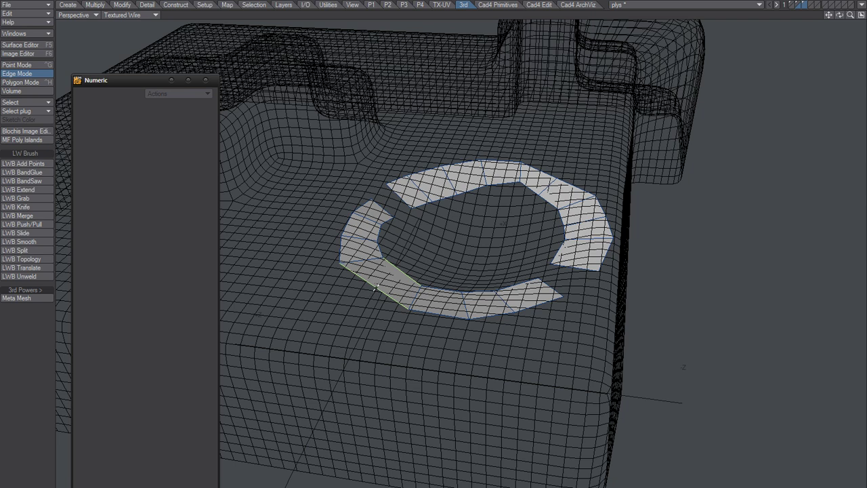
key(l)
Bridge the two remaining gaps between the strips to close the quad ring around the dent
click(470, 255)
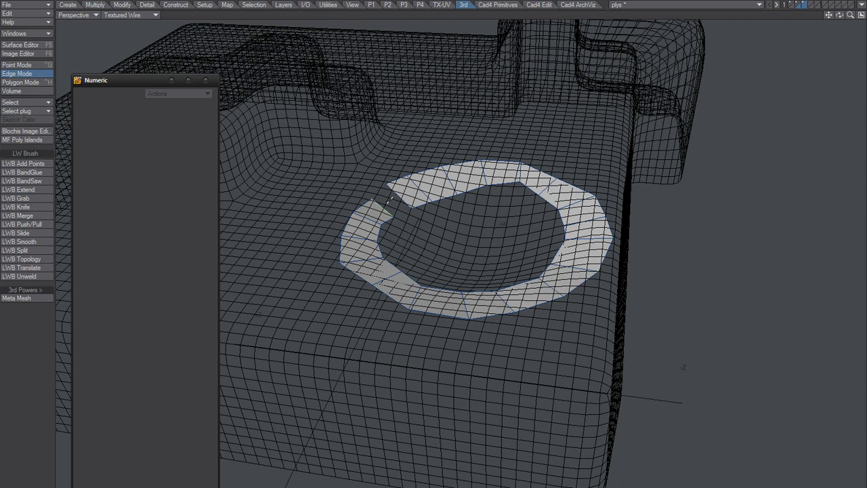
click(446, 200)
ctrl+alt+drag(512, 218, 463, 257)
key(space)
Select the points along the ring's inner rim and make a polygon that fills the opening
key(ctrl+g)
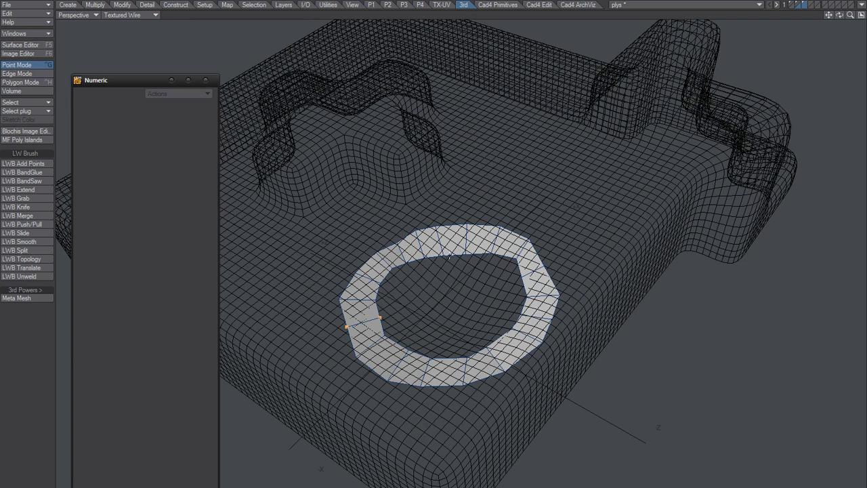
key(slash)
drag(465, 254, 442, 256)
key(slash)
click(446, 256)
key(l)
key(p)
Select the polygon filling the ring and try to inset it about 40 mm with Bevel
key(ctrl+h)
click(454, 292)
key(b)
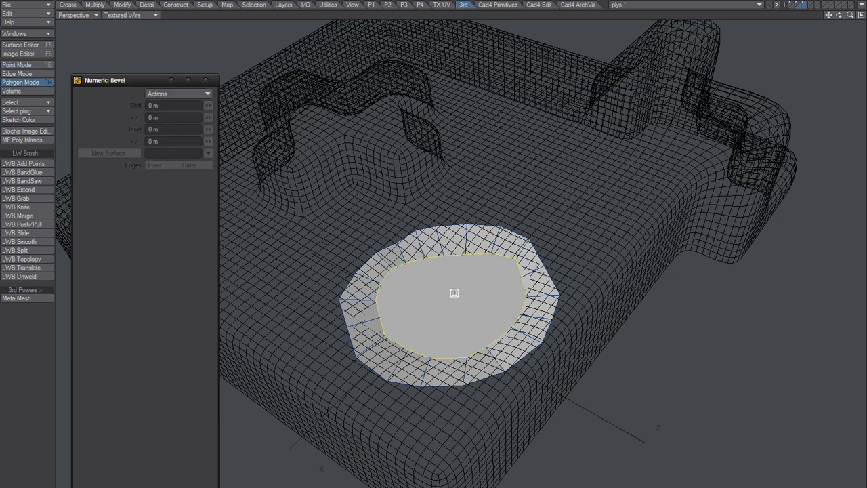
drag(455, 292, 479, 296)
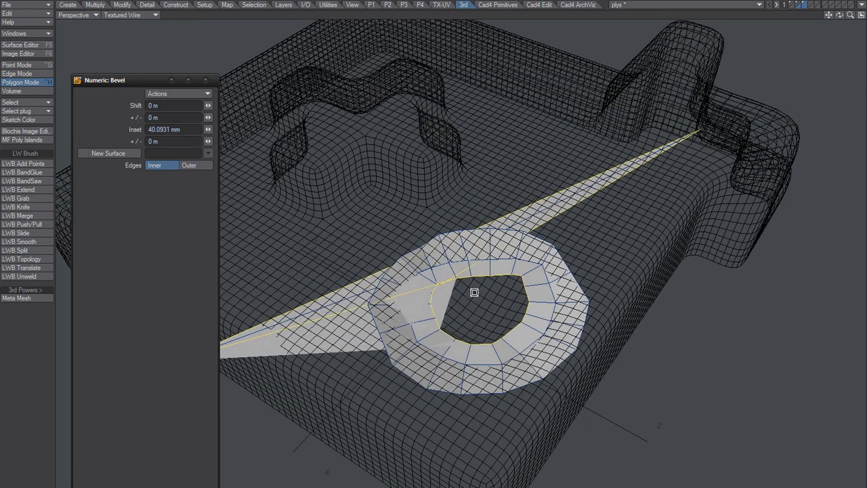
Try RT Smooth on the inset polygon at strength 1.0 with iterations of 500, 876, 3333 and 9999, and cancel it
key(shift+m)
click(336, 54)
click(485, 67)
drag(485, 67, 777, 101)
drag(576, 80, 644, 91)
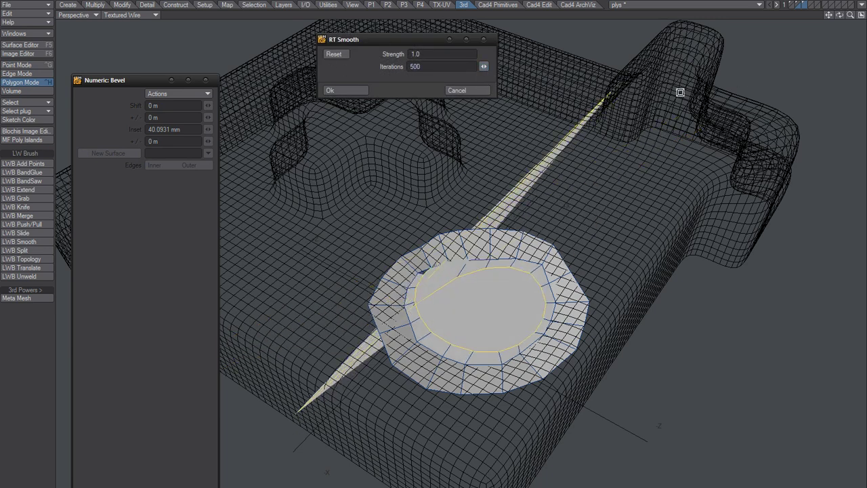
drag(484, 67, 647, 88)
drag(552, 89, 503, 115)
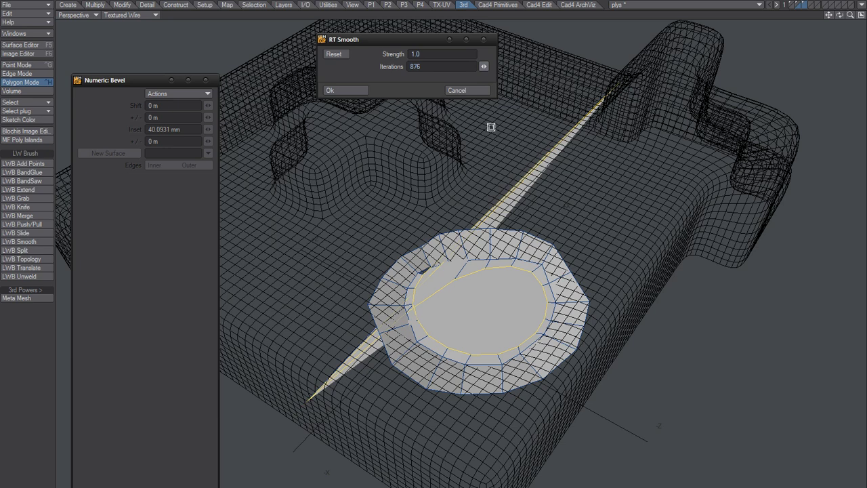
click(419, 67)
text(3333)
key(Tab)
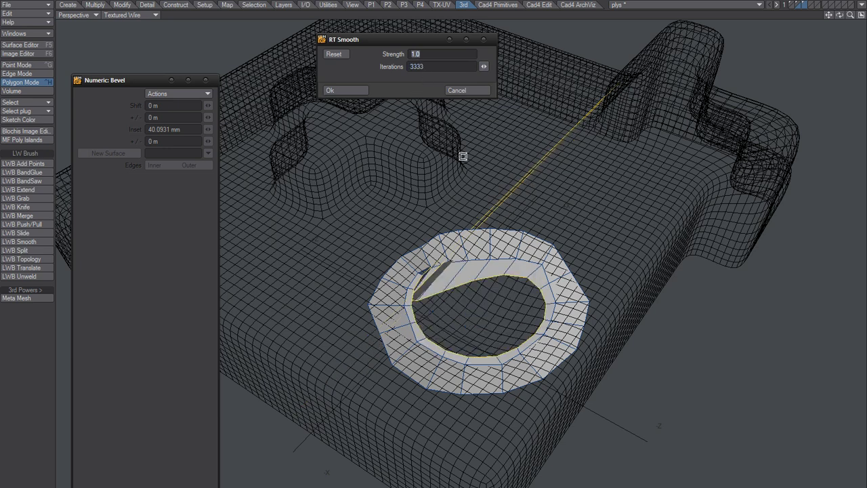
key(Tab)
text(9999)
key(Tab)
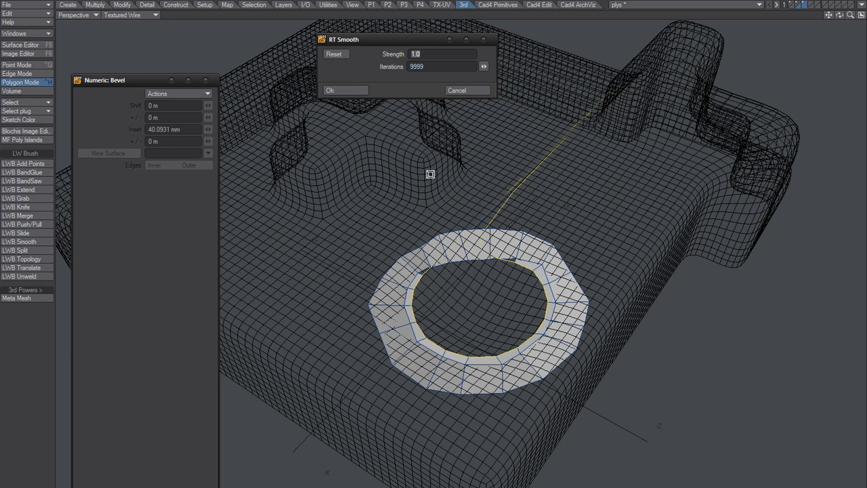
click(465, 90)
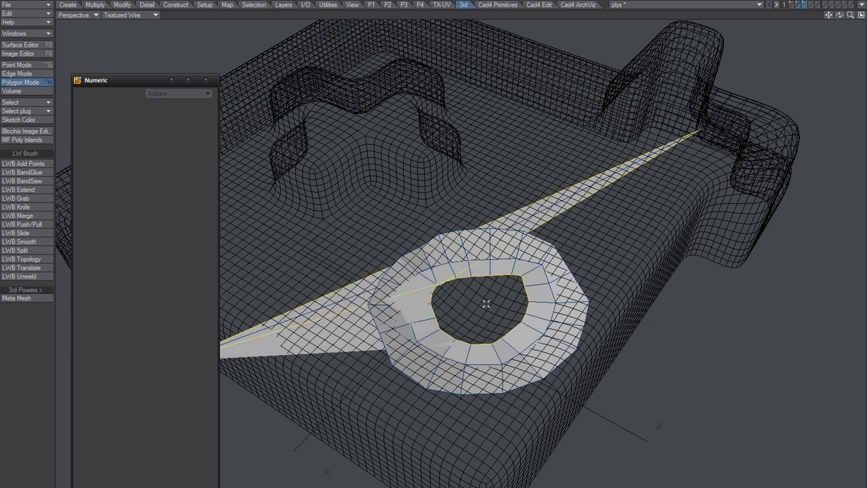
Undo the bevel on the polygon filling the ring
key(Delete)
key(ctrl+z)
key(ctrl+z)
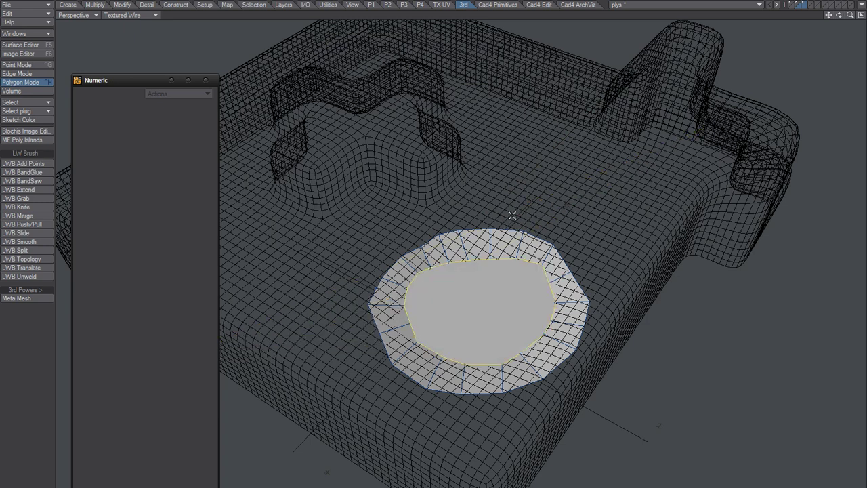
Examine the points on the far part of the ring's inner rim for overlapping or stray ones
ctrl+alt+drag(445, 277, 442, 249)
key(slash)
key(ctrl+g)
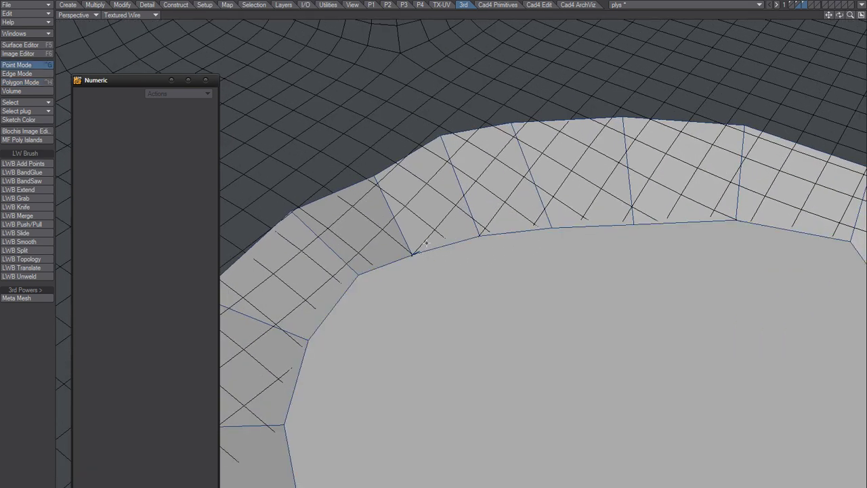
click(419, 248)
key(slash)
mouse_move(475, 273)
ctrl+alt+mouse_down()
mouse_move(463, 274)
mouse_move(443, 244)
mouse_move(478, 248)
ctrl+alt+mouse_up()
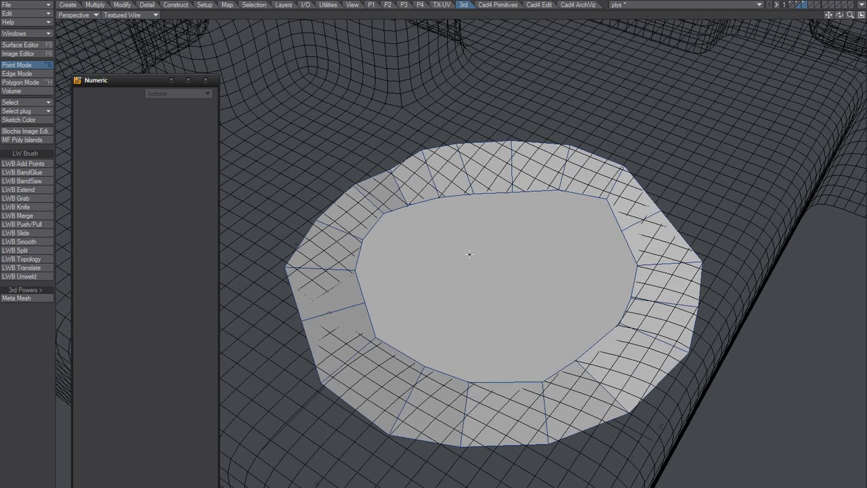
Select the filling polygon's points and merge them with a fixed range of 1 mm
key(ctrl+h)
click(464, 264)
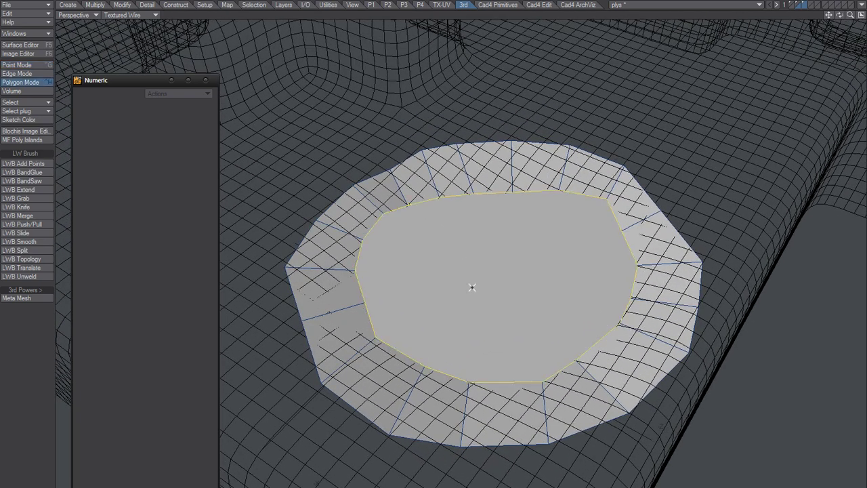
click(425, 224)
click(441, 248)
key(ctrl+g)
ctrl+alt+drag(449, 259, 429, 233)
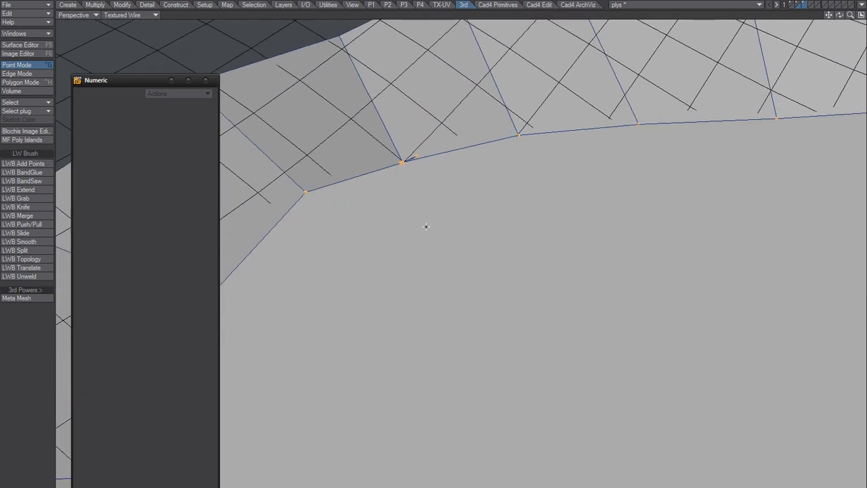
key(m)
click(326, 139)
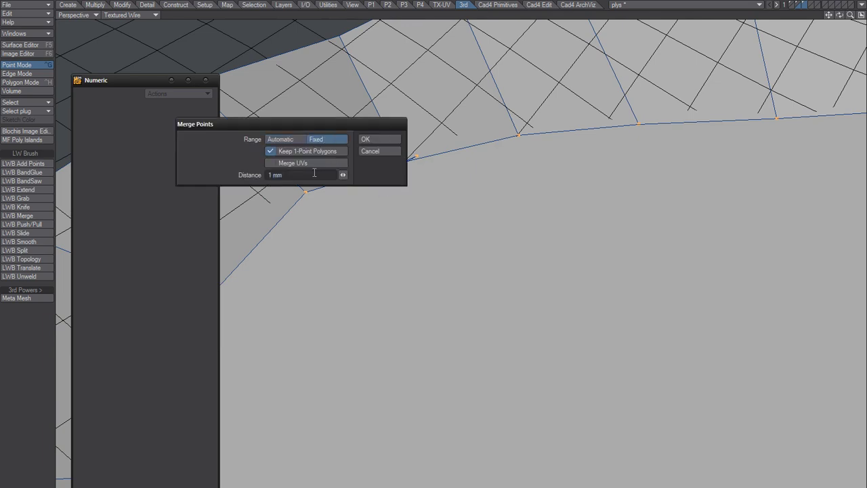
click(366, 140)
scroll(464, 248, down, 5)
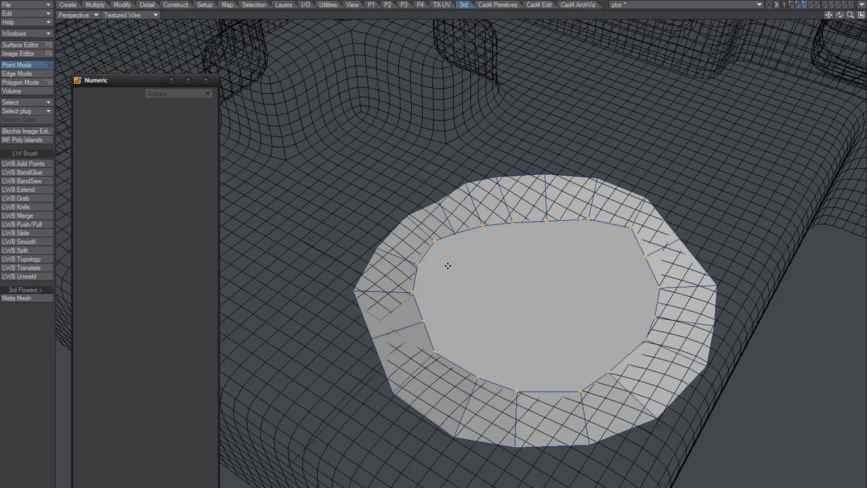
alt+shift+drag(461, 265, 459, 210)
scroll(427, 223, up, 2)
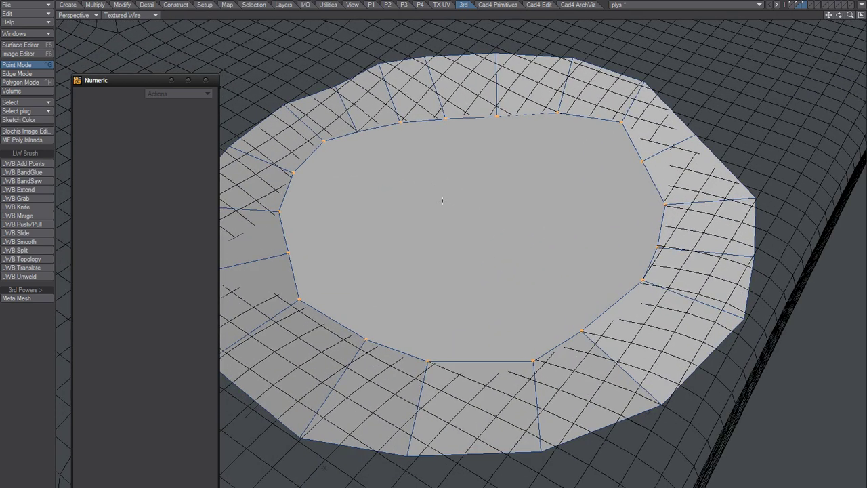
Inset the filling polygon about 46 mm with Bevel and even out its outline with RT Smooth
key(space)
key(space)
scroll(473, 216, down, 2)
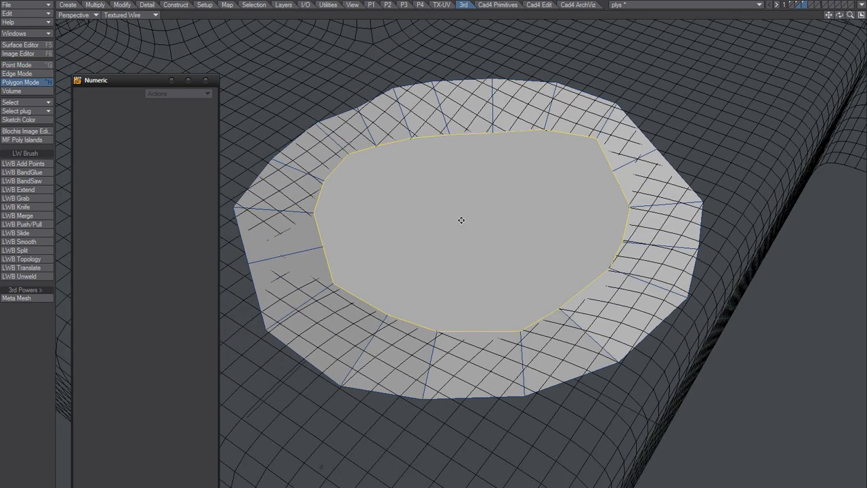
alt+shift+drag(465, 221, 483, 220)
key(b)
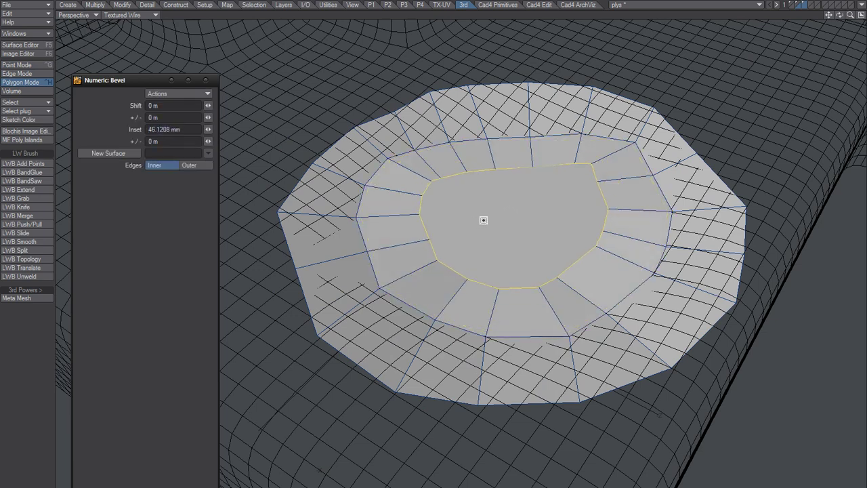
key(shift+m)
drag(482, 66, 496, 63)
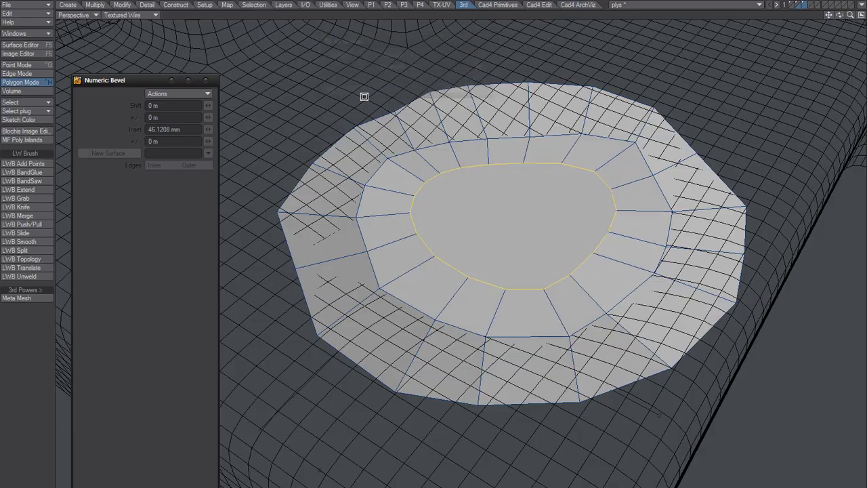
Apply HeatShrink to the inset polygon with an amount of 100% to pull it onto the dented background mesh
alt+drag(372, 110, 509, 165)
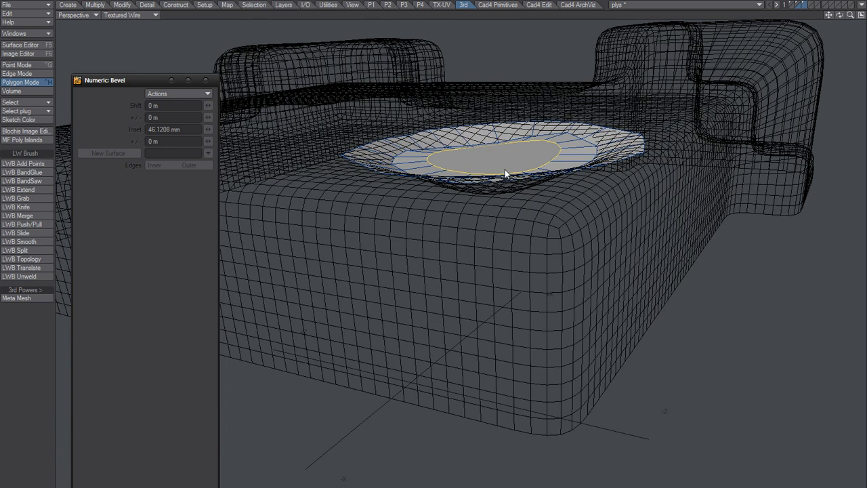
key(h)
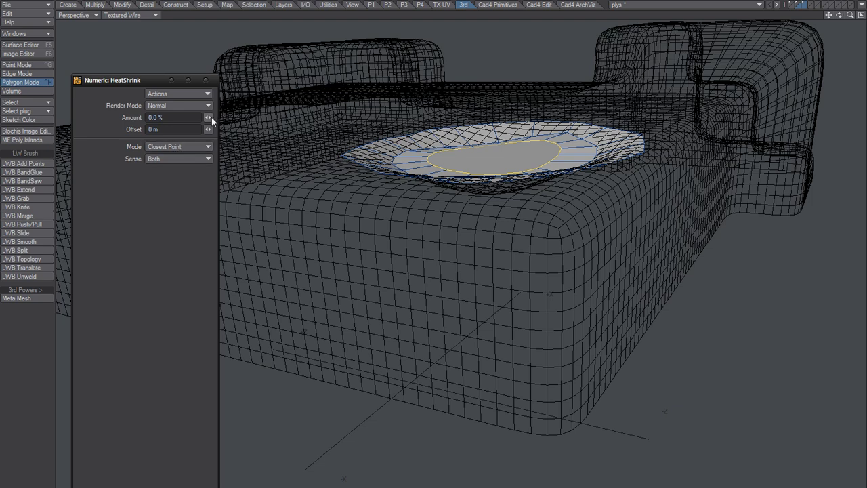
drag(208, 117, 243, 132)
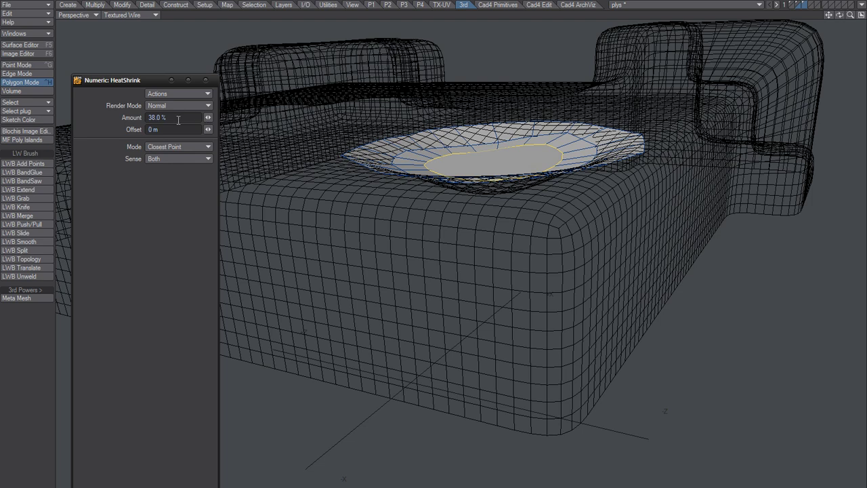
text(100)
key(Tab)
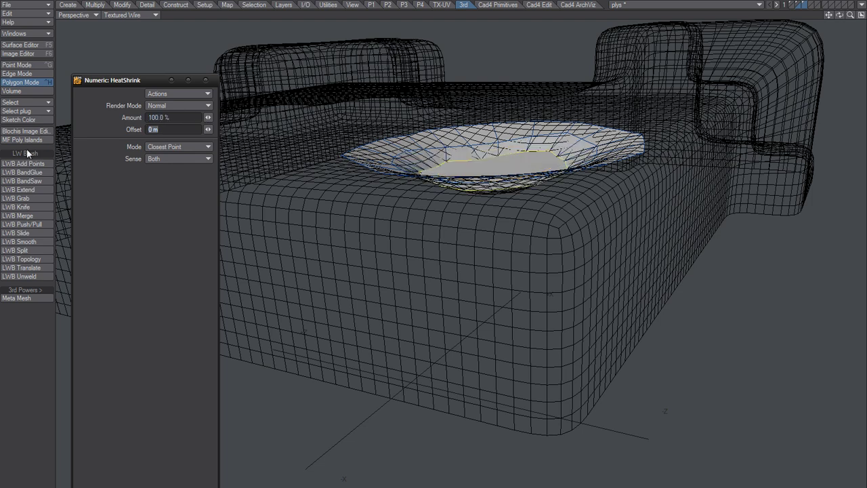
Split the inner filling polygon into a fan of triangles meeting at a new centre point
click(206, 80)
alt+drag(464, 162, 432, 282)
key(slash)
ctrl+alt+drag(421, 251, 443, 237)
click(419, 243)
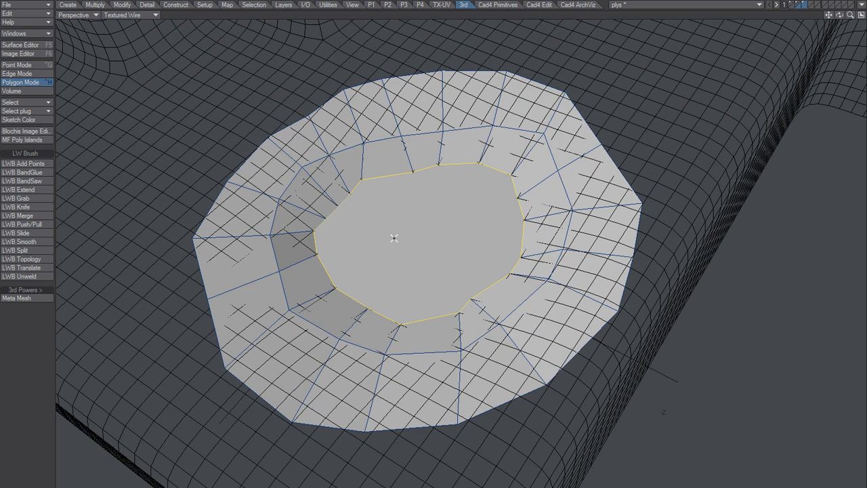
key(ctrl+g)
key(ctrl+j)
Remove every second radial edge of the fan using Select Nth with n 2 and offset 1, and turn on subdivision
mouse_move(416, 201)
mouse_down()
mouse_move(437, 193)
mouse_move(461, 250)
mouse_move(389, 268)
mouse_move(394, 209)
mouse_up()
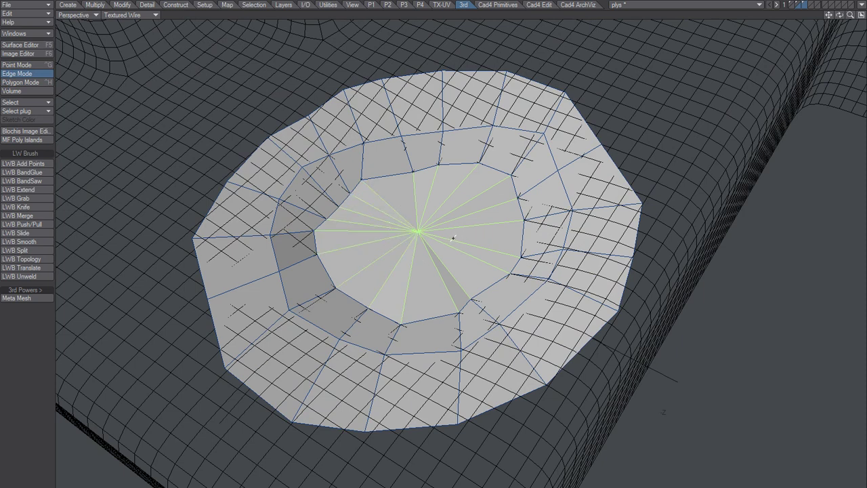
key(ctrl+n)
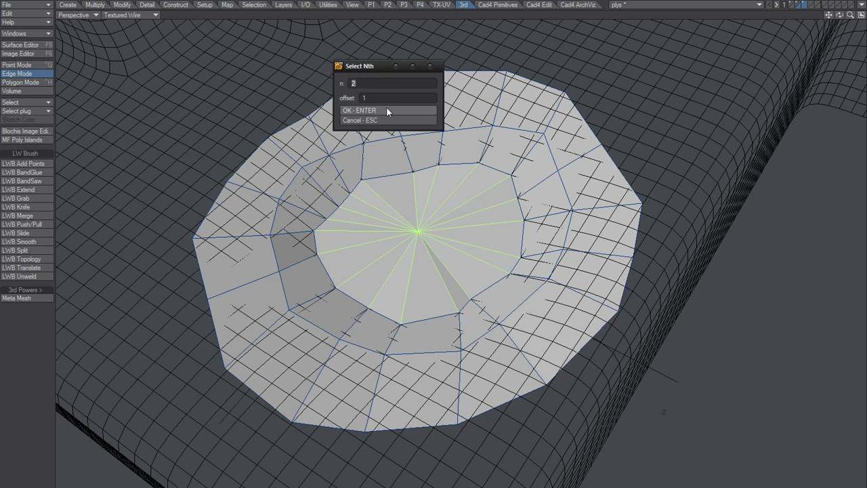
click(381, 109)
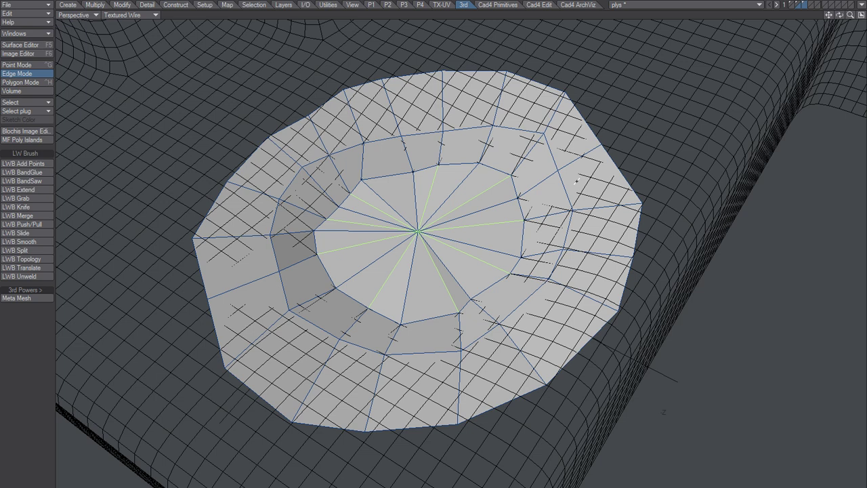
key(/)
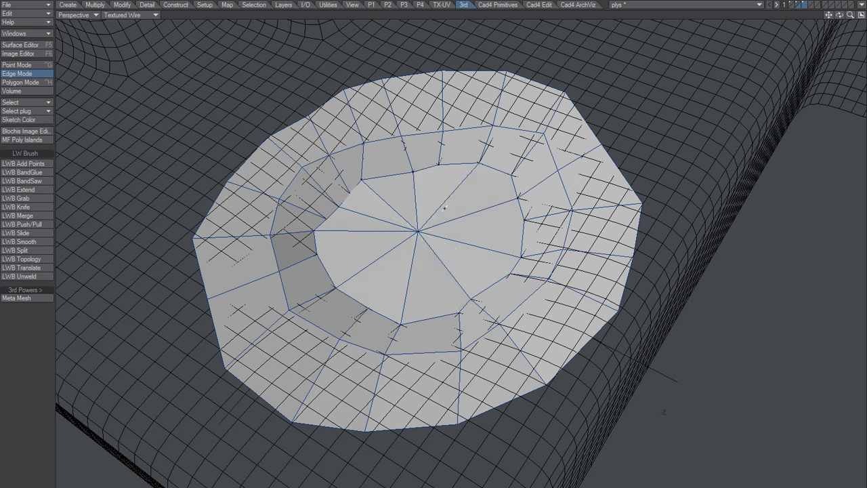
key(Tab)
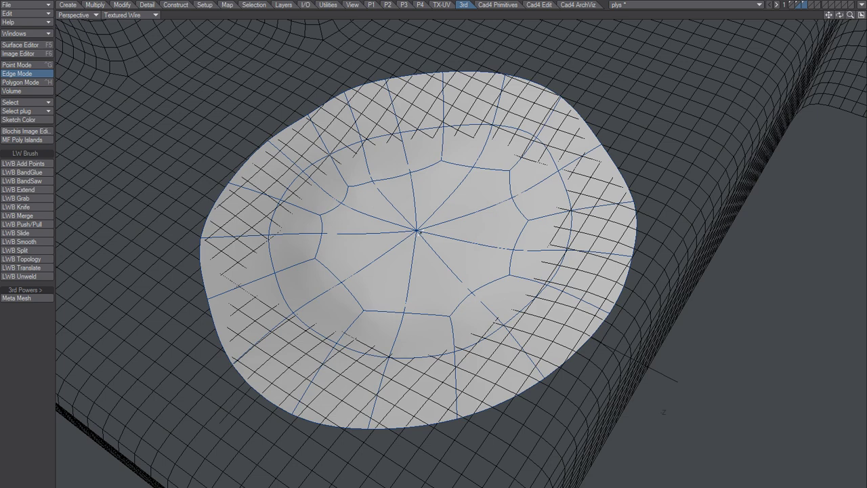
Cut an extra edge across the ring bands at the fan's remaining triangle to turn it into a quad
key(ctrl+h)
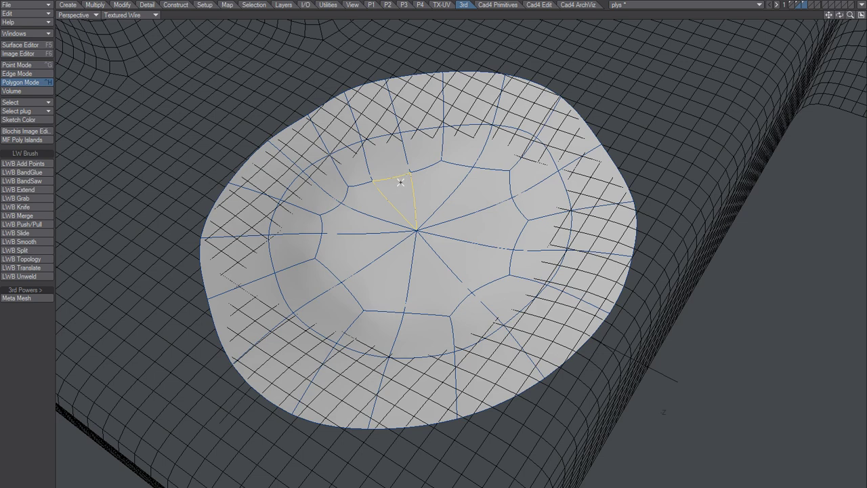
key(ctrl+g)
key(space)
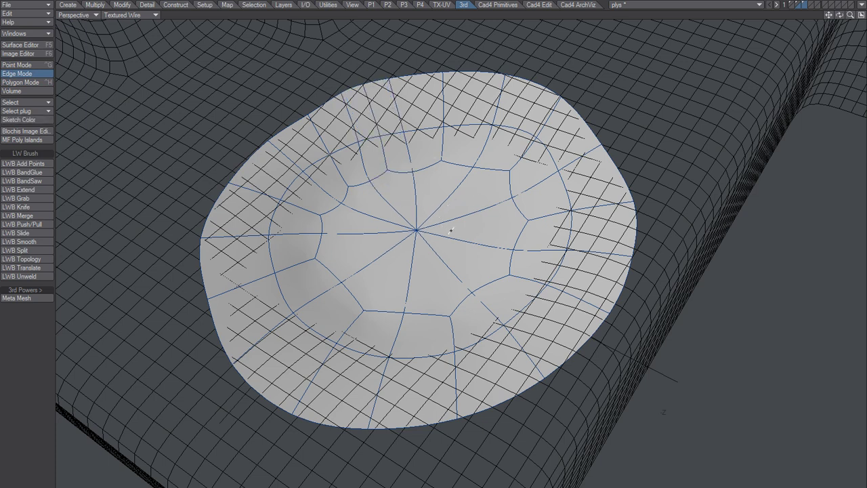
alt+drag(451, 231, 392, 213)
key(space)
key(space)
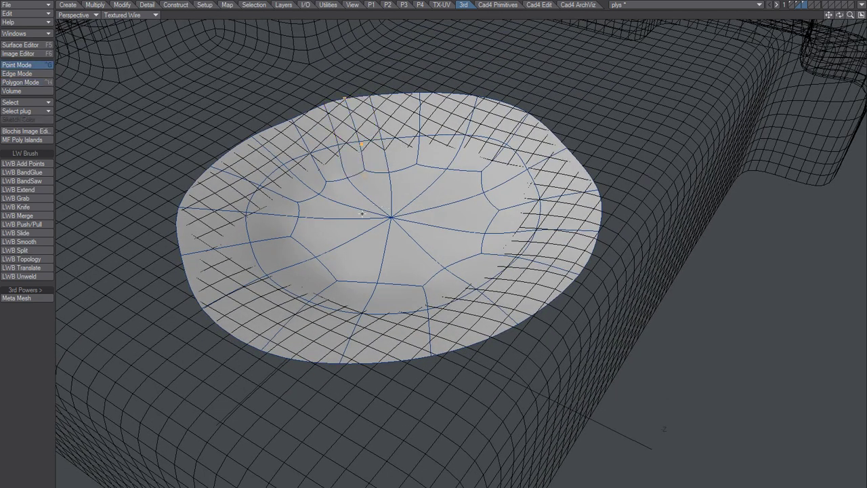
key(space)
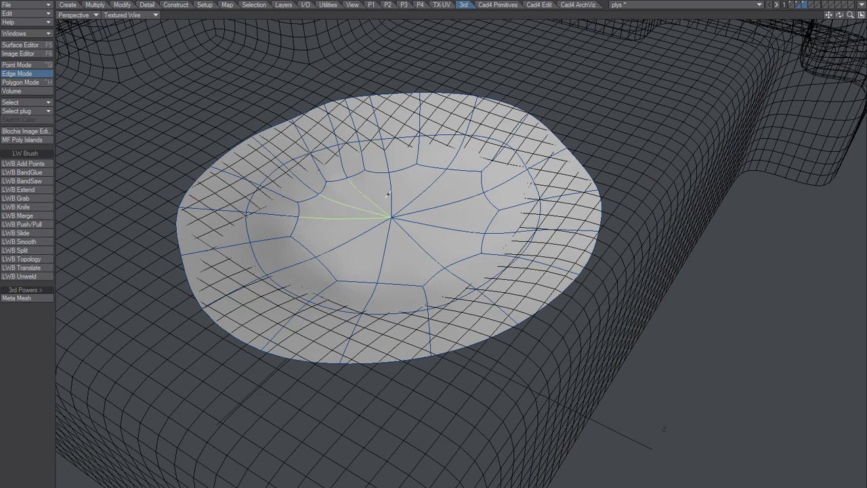
drag(415, 249, 354, 182)
key(slash)
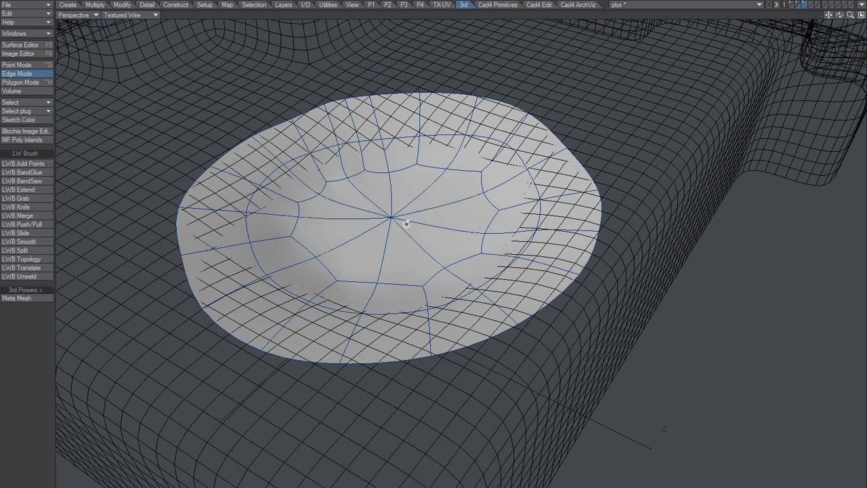
Select the fan's centre point and pull it onto the background mesh with HeatShrink at an amount of 100%
alt+drag(408, 223, 457, 186)
key(space)
key(space)
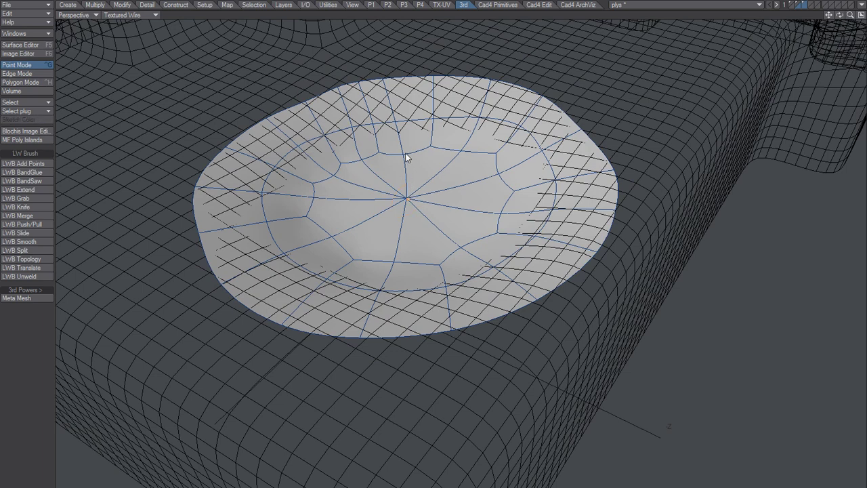
text(n)
text(100)
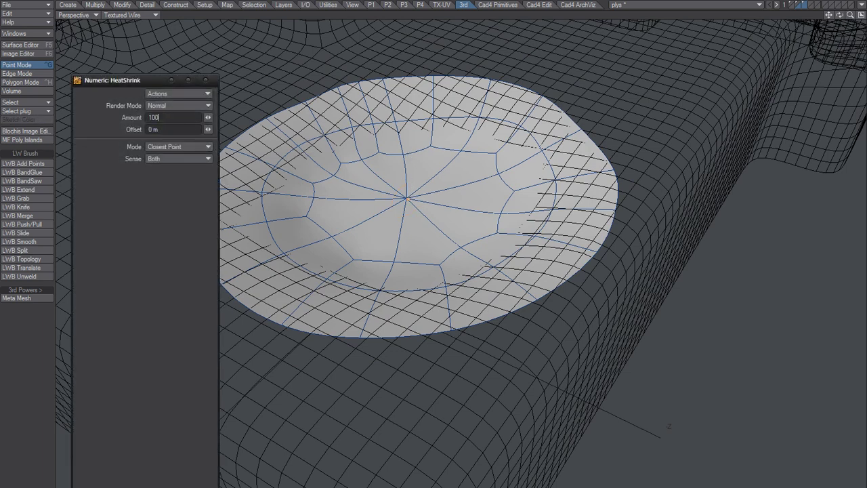
key(Return)
click(206, 80)
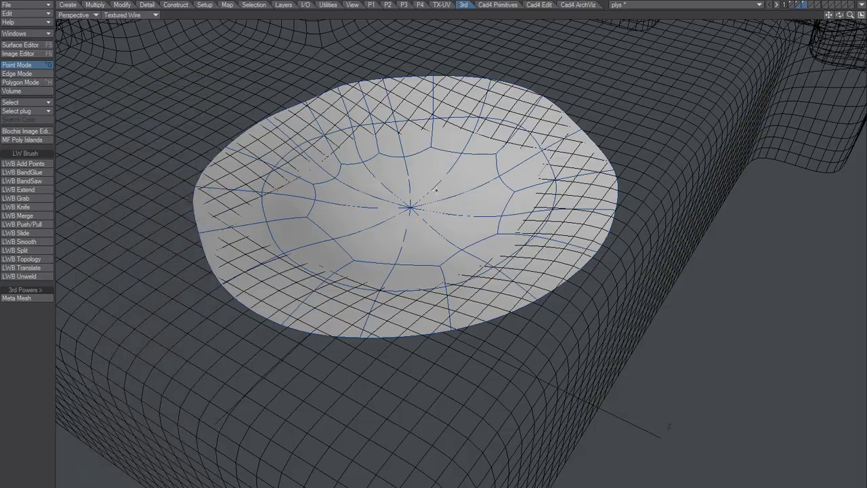
key(space)
Turn off subdivision to show the dent patch's polygon cage from above
mouse_move(410, 185)
alt+mouse_down()
mouse_move(441, 212)
mouse_move(452, 201)
mouse_move(402, 223)
mouse_move(401, 247)
mouse_move(427, 298)
alt+mouse_up()
scroll(441, 211, down, 2)
scroll(450, 202, down, 3)
alt+drag(408, 260, 429, 249)
scroll(430, 248, up, 3)
key(space)
key(space)
key(Tab)
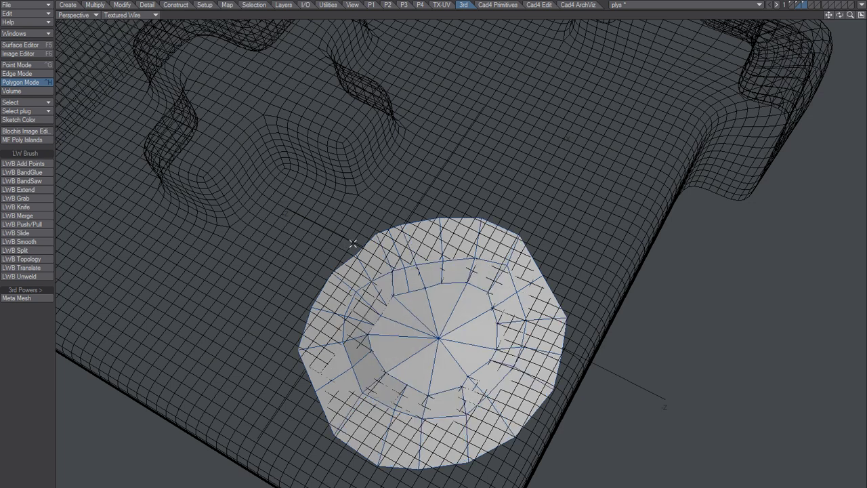
Select the outer rim's points and even out the rim with RT Smooth at strength 1.0
key(space)
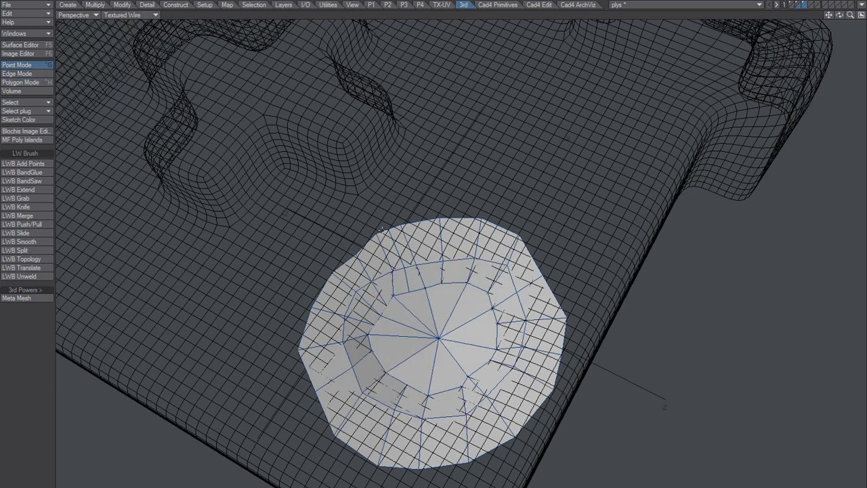
key(space)
key(space)
key(space)
key(shift+m)
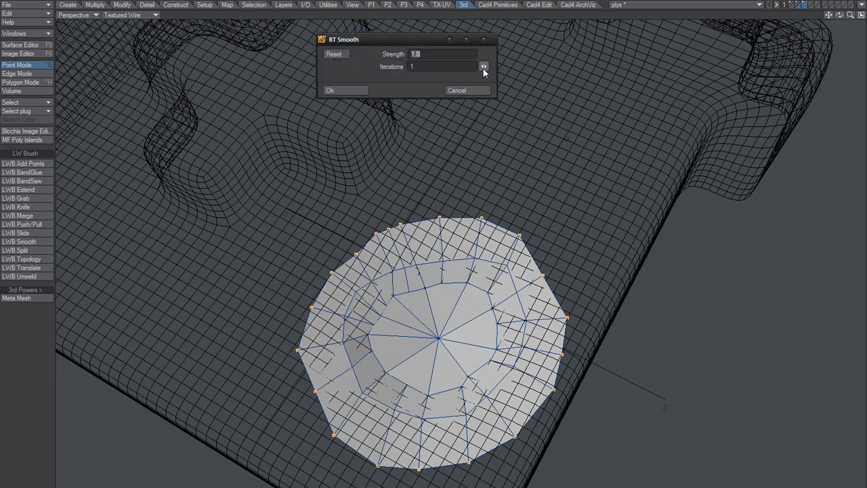
mouse_move(485, 68)
mouse_down()
mouse_move(515, 68)
mouse_move(457, 70)
mouse_move(499, 68)
mouse_up()
click(353, 90)
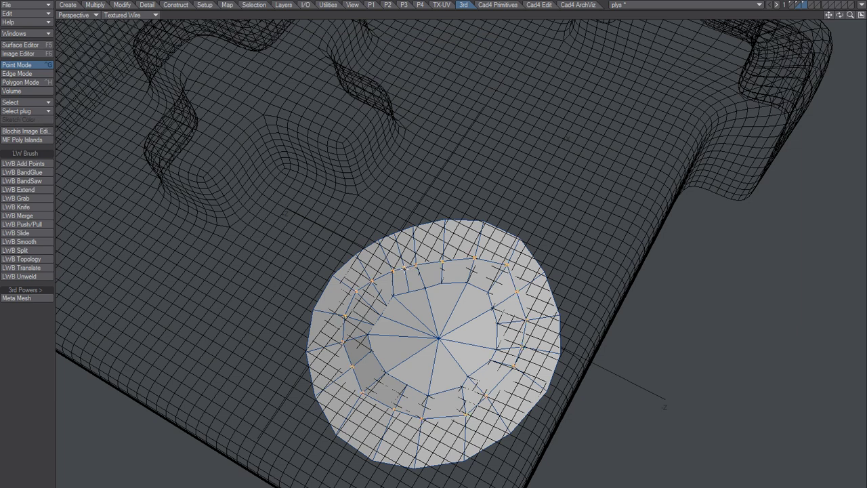
Even out the middle ring's points with RT Smooth at strength 1.0 and 44 iterations
key(shift+m)
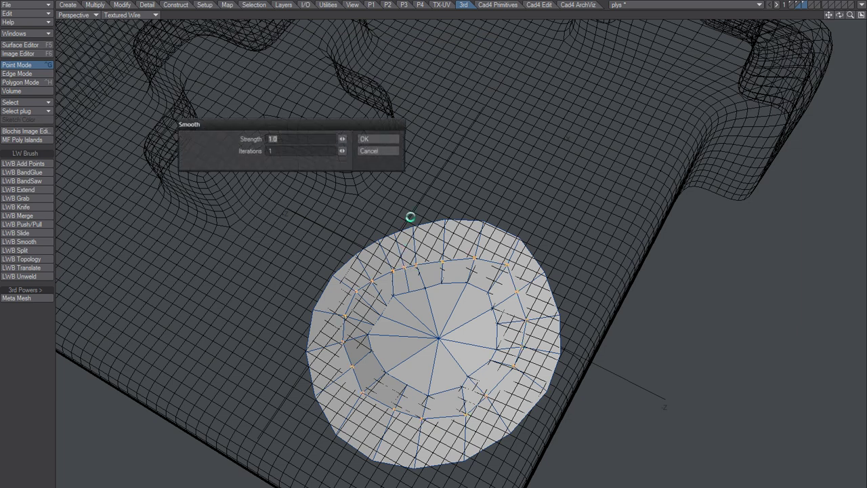
click(386, 151)
key(ctrl+m)
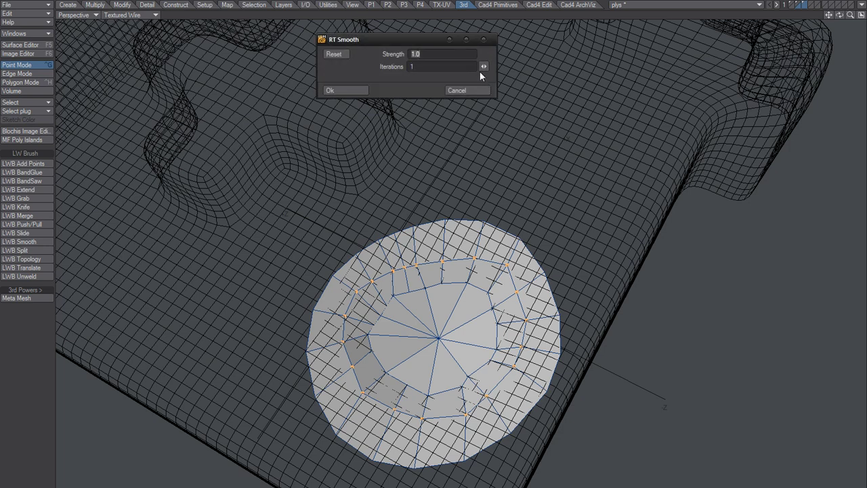
drag(484, 66, 501, 70)
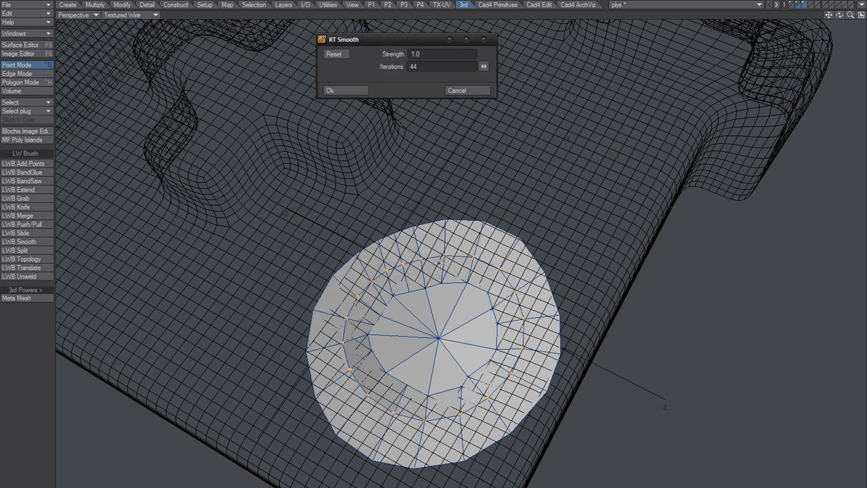
click(363, 90)
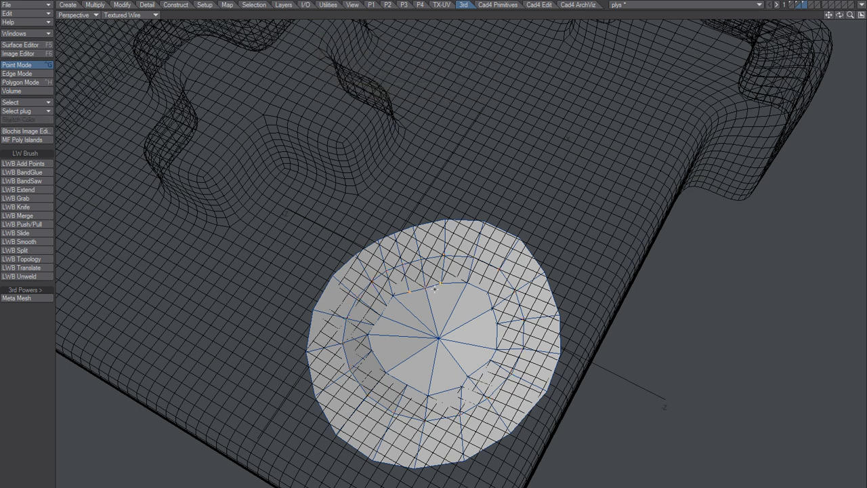
Select the points around the central fan's outline and relax them with RT Smooth at strength 1.0 and 32 iterations
key(space)
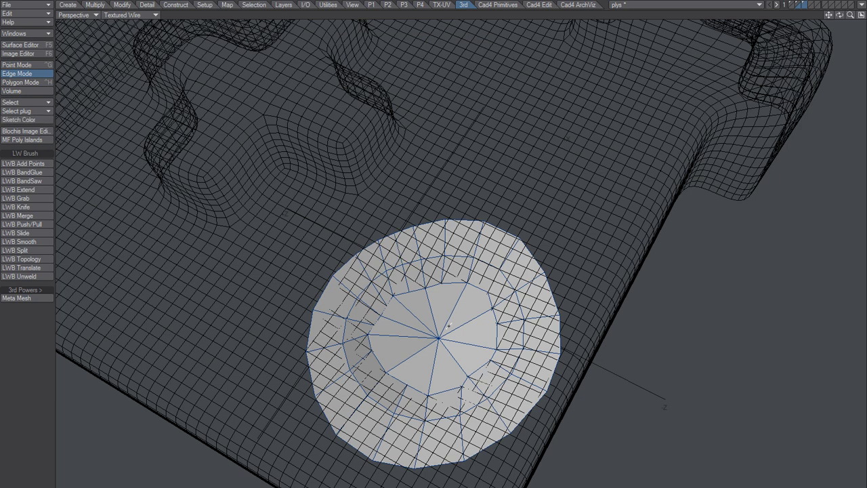
key(space)
mouse_move(452, 321)
mouse_down()
mouse_move(414, 345)
mouse_move(432, 330)
mouse_up()
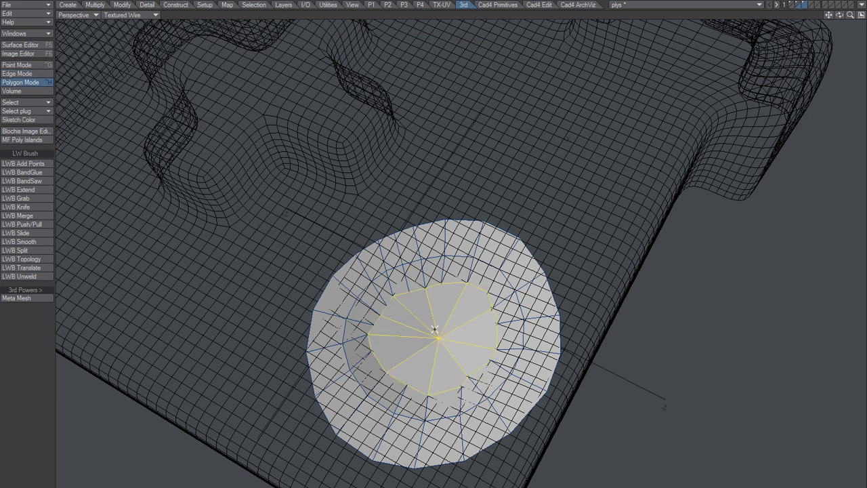
key(space)
key(space)
key(space)
key(space)
key(shift+m)
drag(485, 66, 506, 66)
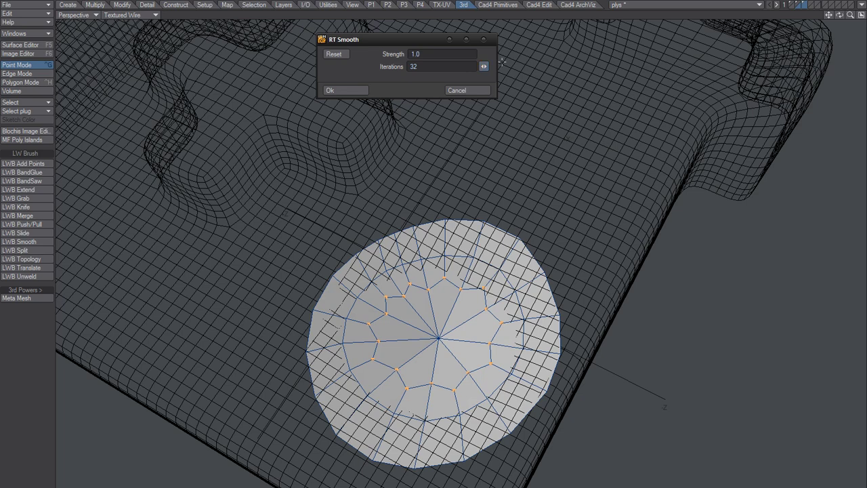
click(355, 89)
Try to project the whole patch onto the background mesh with HeatShrink in Closest Point mode at 100%
alt+drag(438, 328, 453, 164)
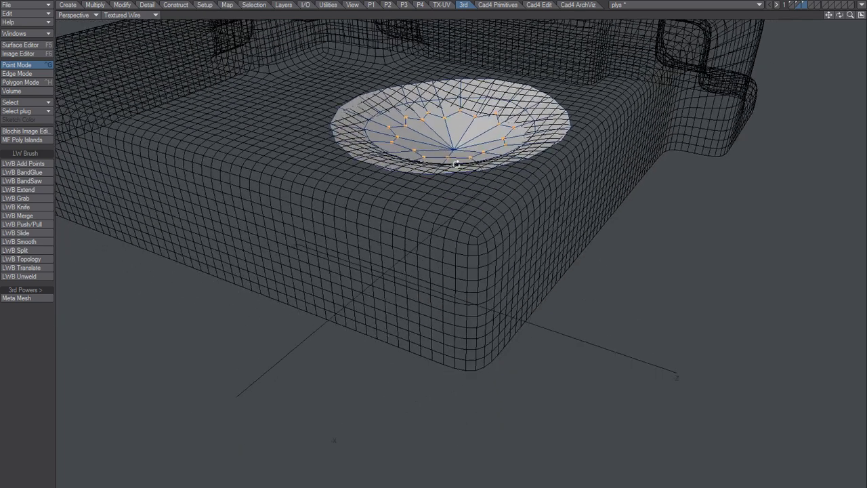
mouse_move(459, 131)
ctrl+alt+mouse_down()
mouse_move(481, 124)
mouse_move(477, 151)
ctrl+alt+mouse_up()
key(slash)
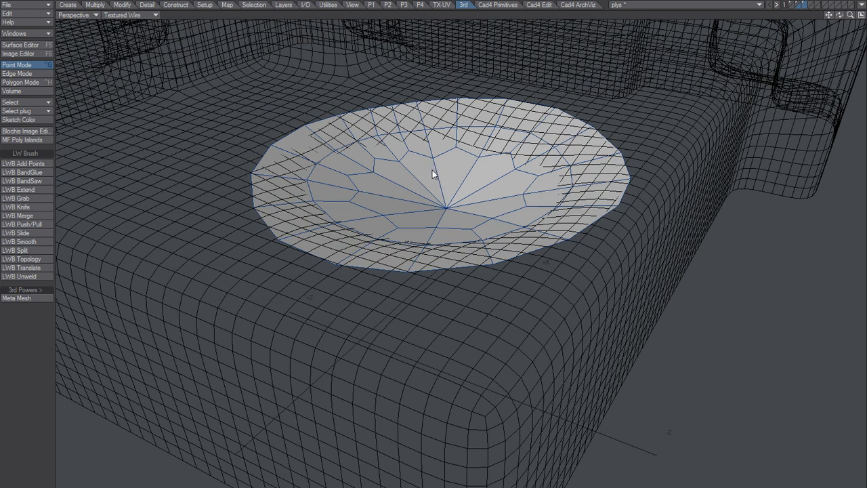
key(n)
drag(208, 118, 177, 119)
click(162, 117)
text(100)
key(Tab)
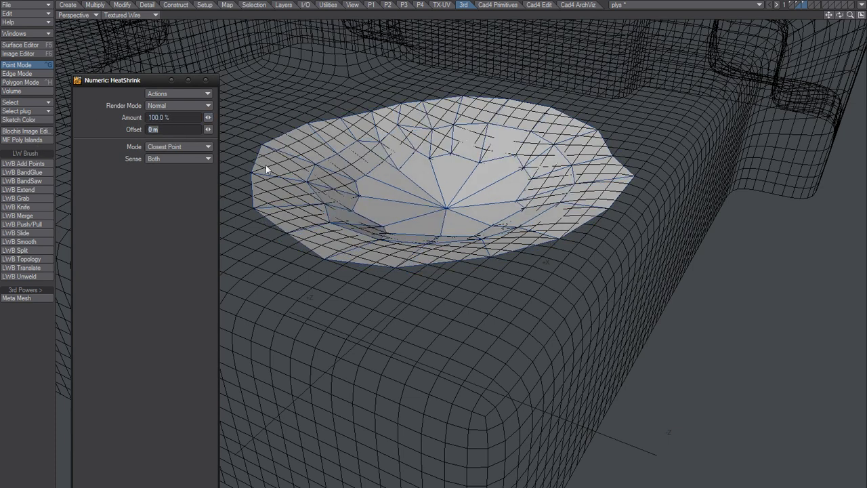
click(205, 80)
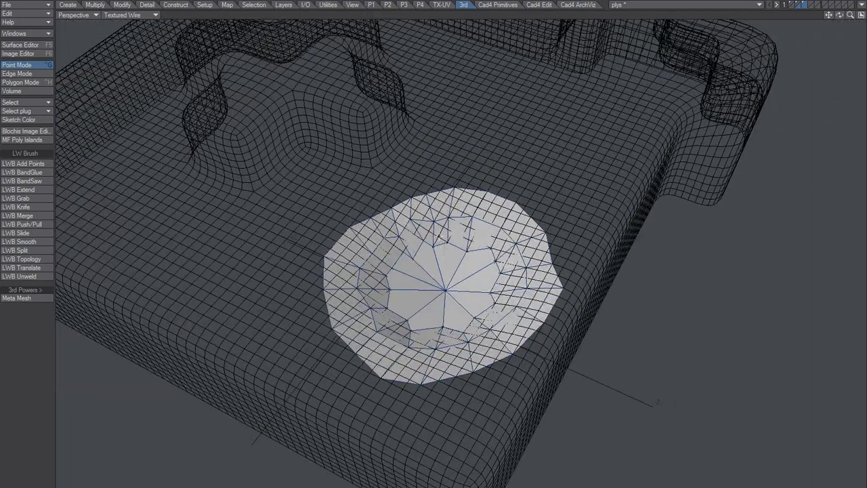
Inspect the projected patch and undo the last HeatShrink
scroll(441, 244, up, 3)
alt+drag(475, 245, 423, 137)
scroll(380, 123, up, 4)
key(ctrl+z)
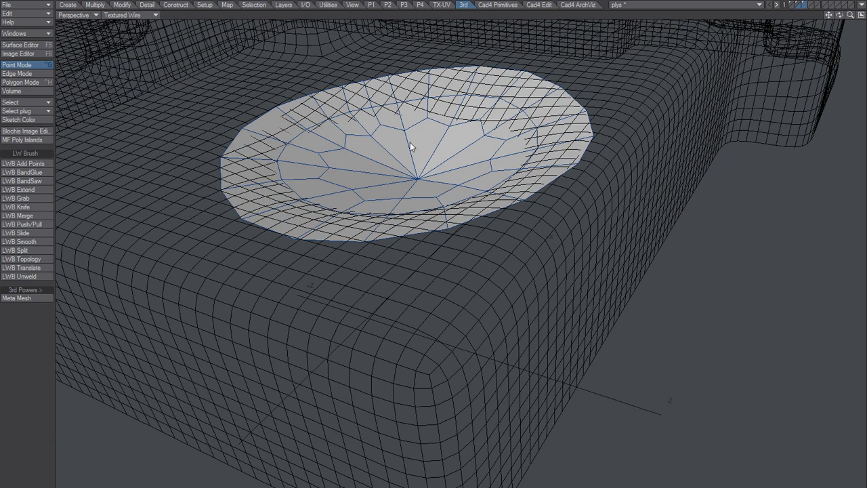
Project the whole patch onto the background mesh with HeatShrink in Y mode at an amount of 100%
key(n)
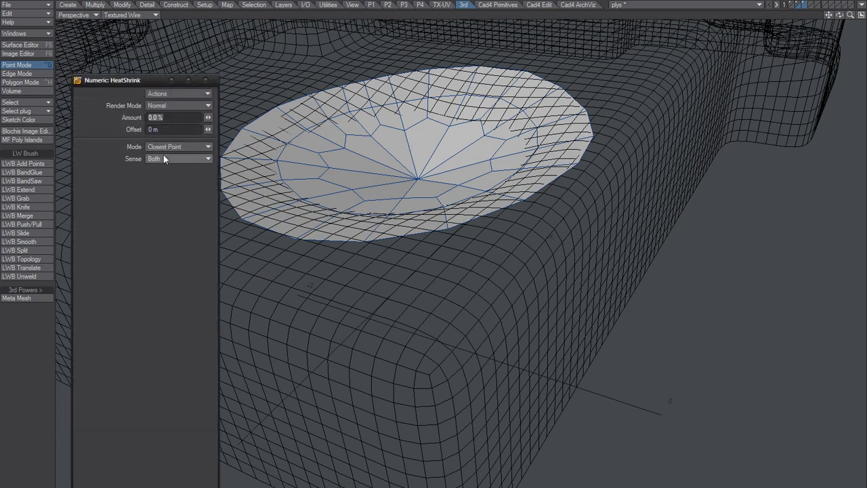
click(164, 147)
click(163, 118)
drag(179, 119, 63, 138)
text(100)
key(Tab)
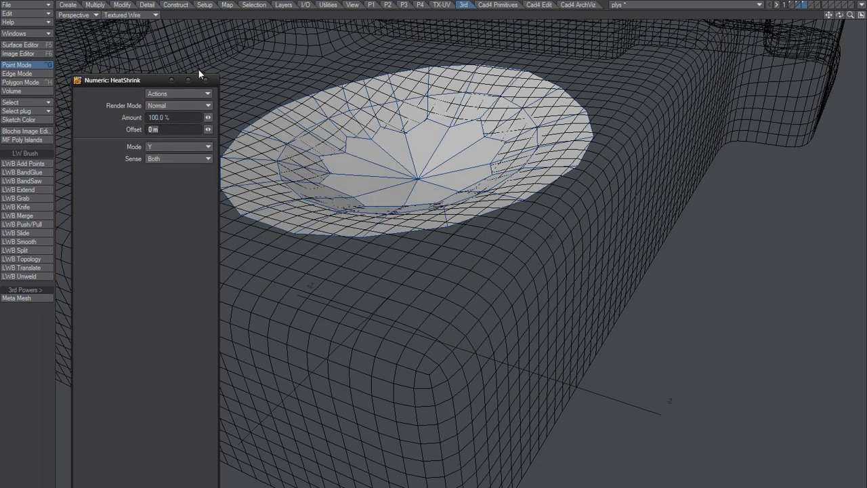
drag(204, 75, 206, 81)
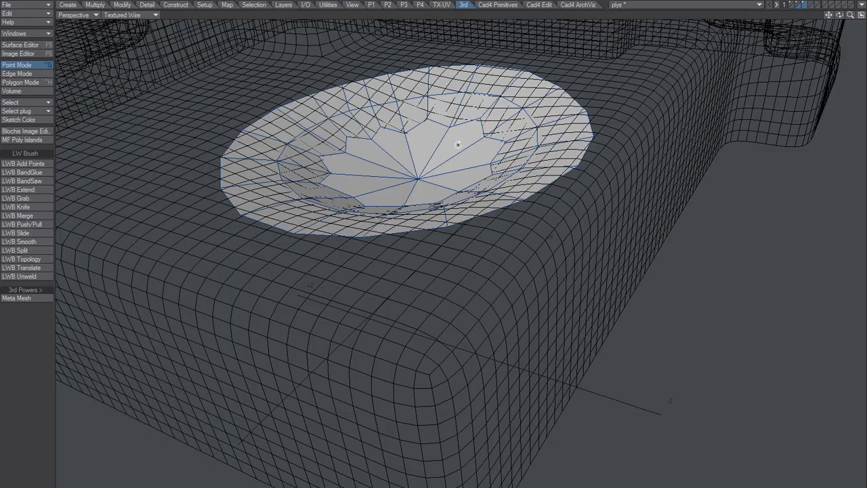
Show the dent patch alone without the background mesh and turn its subdivision on
alt+drag(470, 146, 449, 174)
key(3)
scroll(441, 171, up, 5)
scroll(441, 170, up, 1)
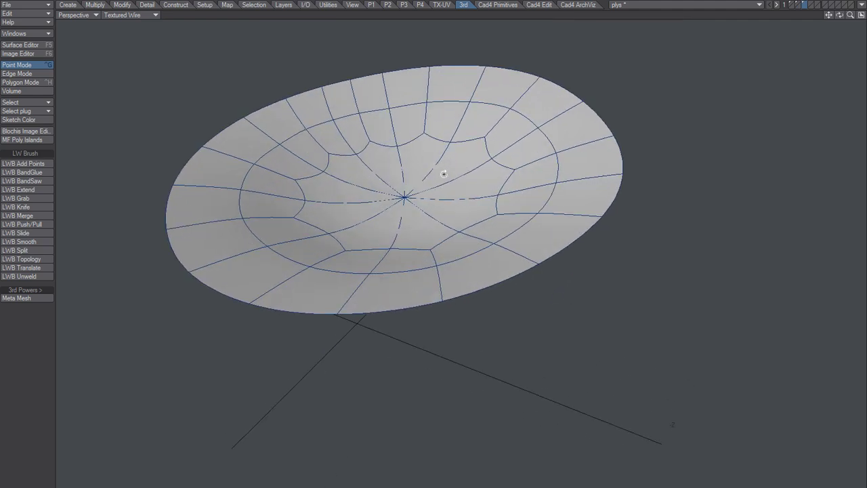
Try to cut a new ring across the spoke edges around the centre of the subdivided patch
key(space)
mouse_move(423, 168)
mouse_down()
mouse_move(352, 183)
mouse_move(421, 195)
mouse_up()
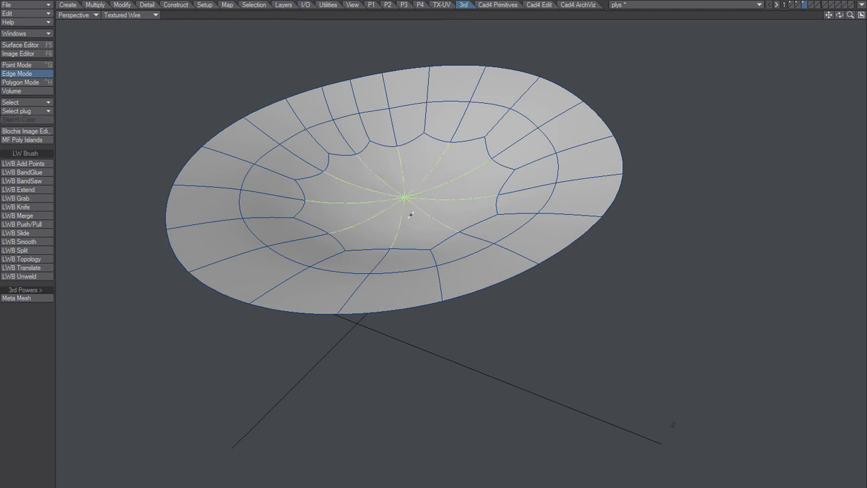
key(ctrl+u)
key(ctrl+z)
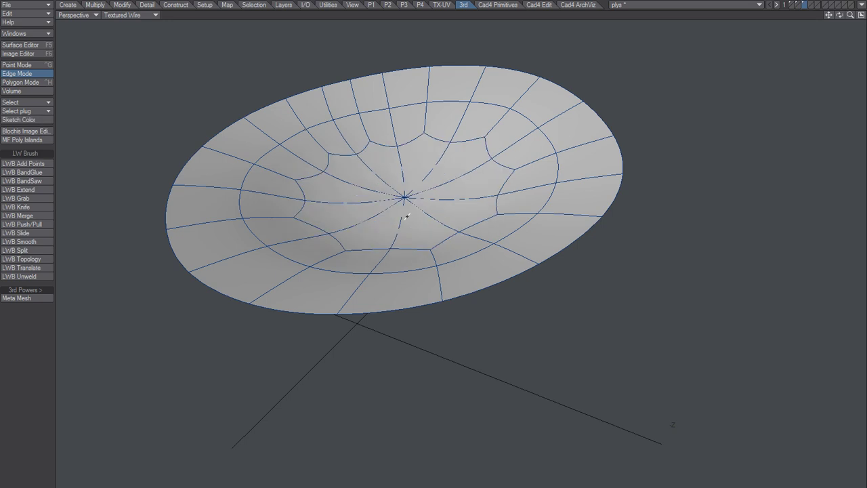
Turn subdivision off, try cutting a ring across the centre spoke edges, and check the cut in the subdivided preview
key(Tab)
mouse_move(406, 193)
mouse_down()
mouse_move(441, 208)
mouse_move(411, 172)
mouse_up()
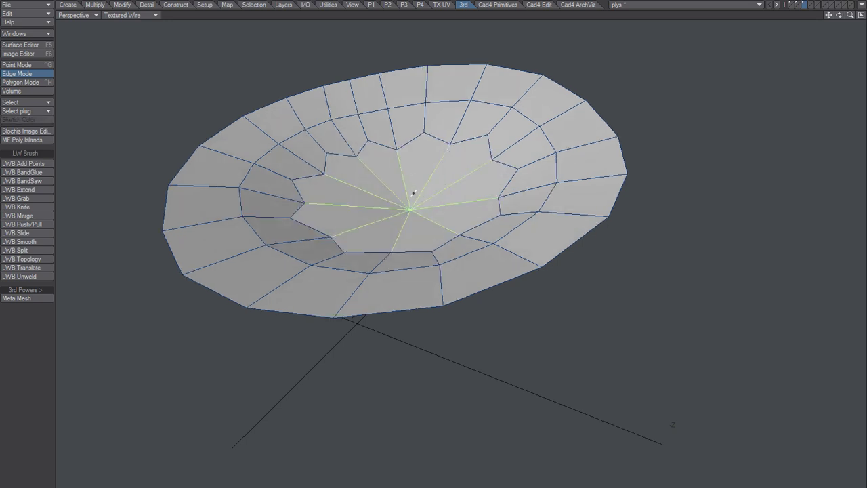
key(shift+u)
key(slash)
key(Tab)
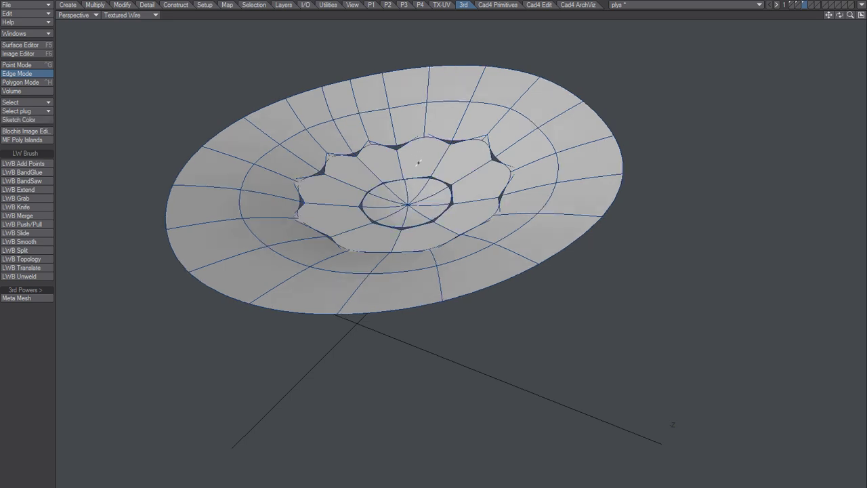
key(Tab)
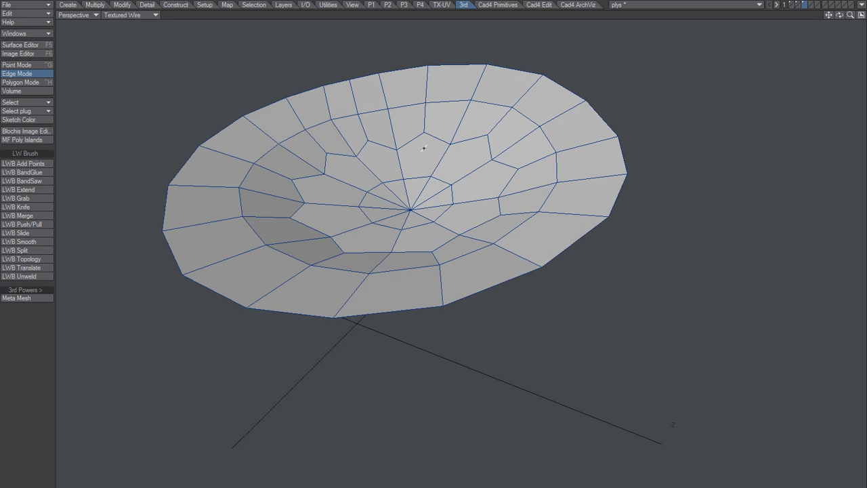
Undo the ring cut across the centre spokes
key(ctrl+z)
key(ctrl+z)
key(ctrl+z)
Shrink the star of polygons around the dent's centre into a much smaller cluster
key(ctrl+h)
mouse_move(428, 192)
mouse_down()
mouse_move(430, 219)
mouse_move(364, 195)
mouse_up()
drag(434, 182, 389, 183)
drag(351, 209, 361, 209)
key(slash)
Add an edge loop across the radial edges between the small centre star and the middle ring
key(ctrl+g)
key(space)
mouse_move(359, 151)
mouse_down()
mouse_move(387, 143)
mouse_move(488, 159)
mouse_move(432, 232)
mouse_move(333, 218)
mouse_move(349, 150)
mouse_up()
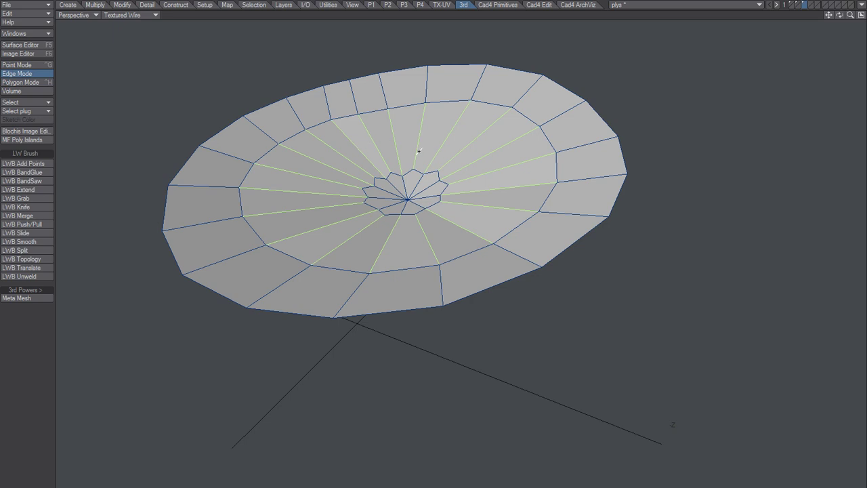
key(l)
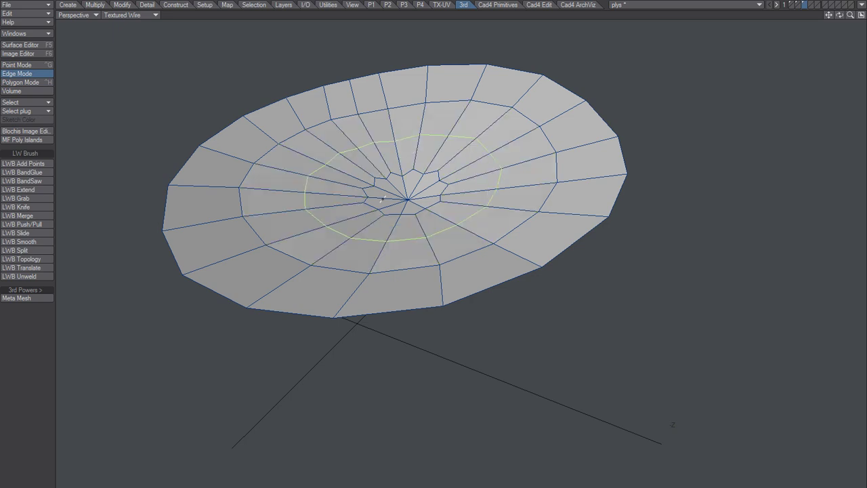
key(ctrl+h)
key(slash)
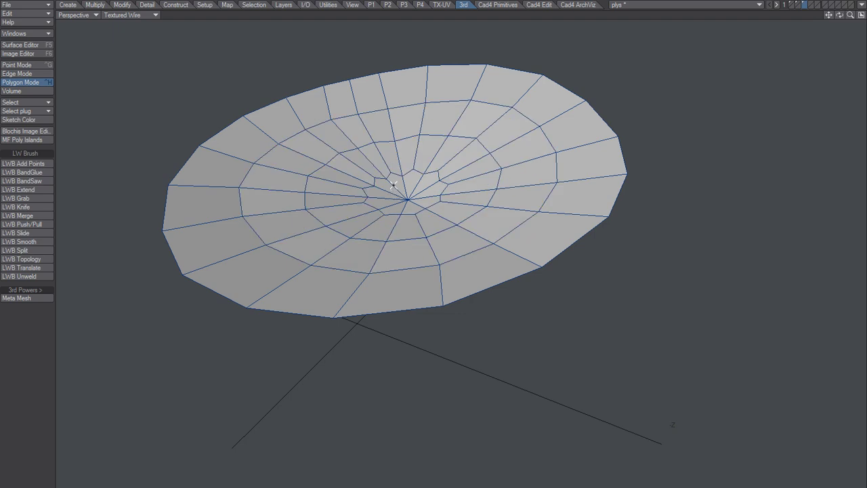
Show the background mesh and project the patch onto it with HeatShrink in Y mode at an amount of 100%
key(alt+2)
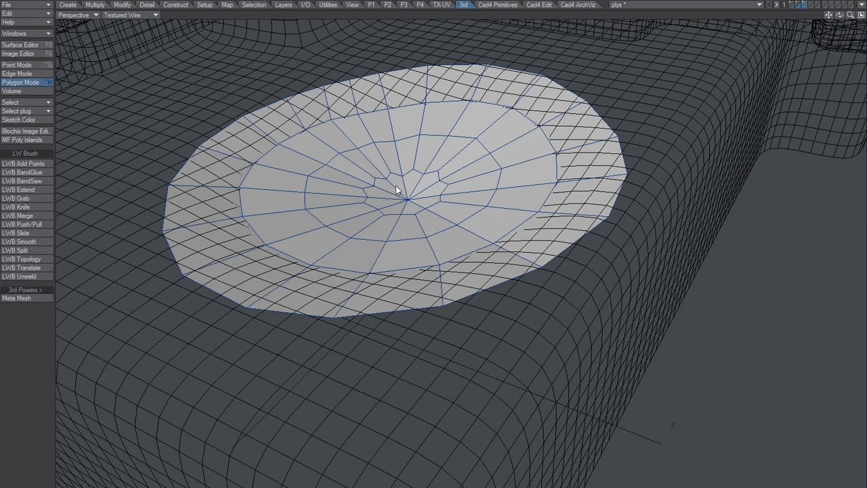
key(n)
drag(208, 118, 159, 128)
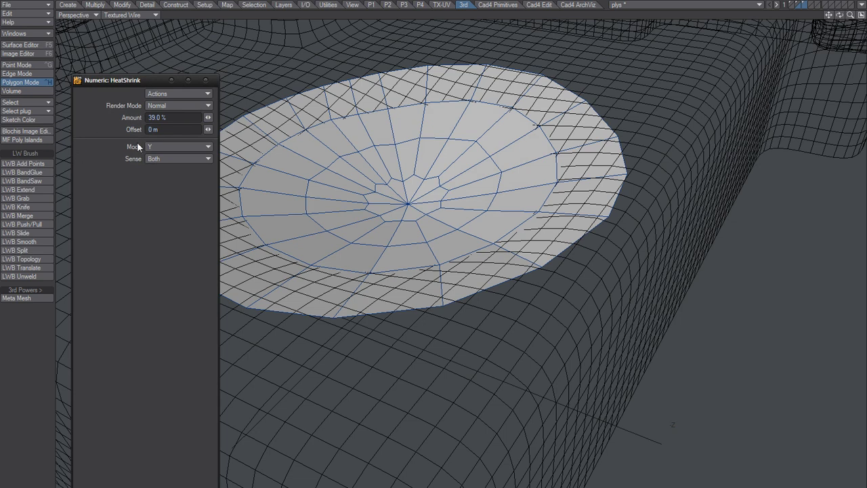
double_click(174, 117)
text(100)
key(Tab)
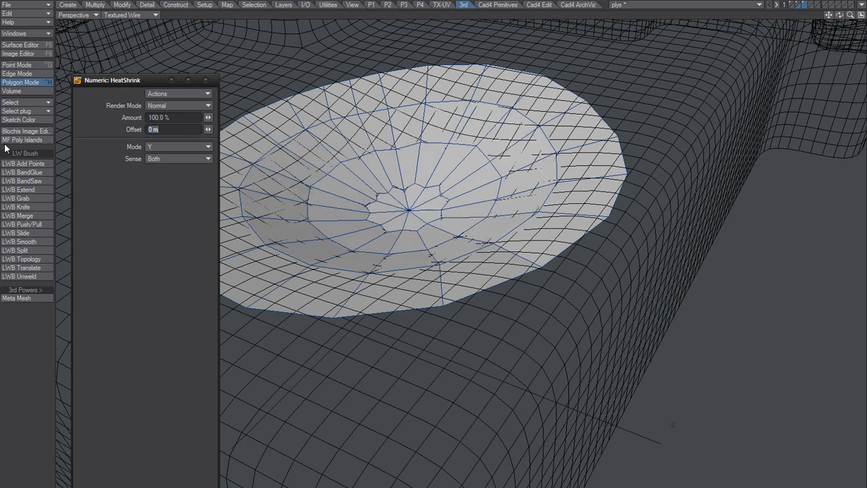
click(206, 78)
Turn subdivision on and inspect the projected patch from several angles, with and without the background mesh
key(Tab)
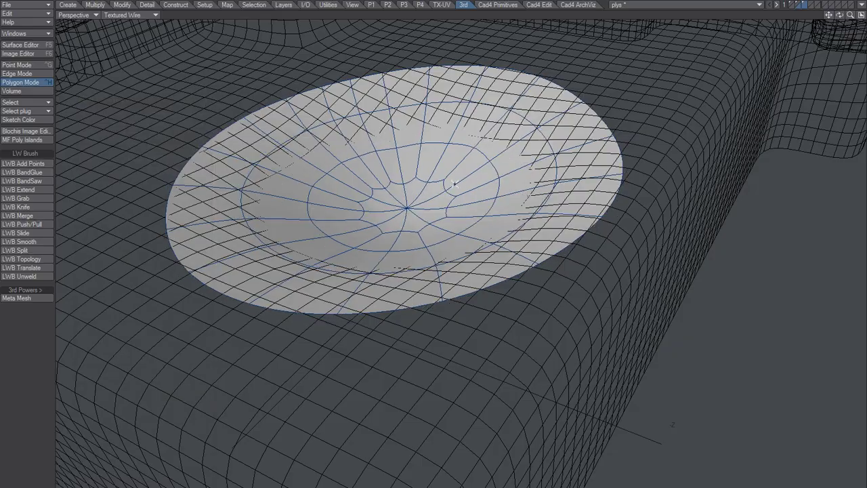
alt+drag(451, 192, 469, 224)
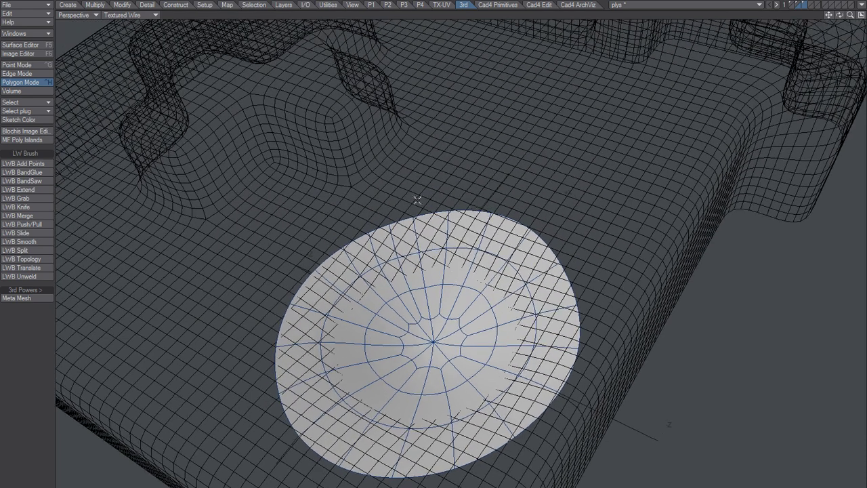
click(804, 5)
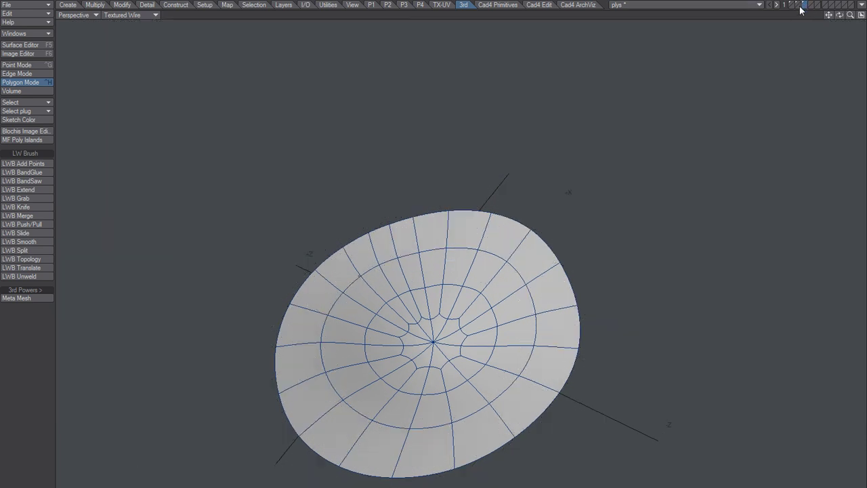
click(802, 7)
alt+shift+drag(408, 234, 423, 278)
alt+drag(386, 338, 395, 278)
Turn subdivision off and extend seven neighbouring rim points facing the curved recess outward into a new strip of polygons
key(Tab)
scroll(370, 294, up, 3)
key(ctrl+g)
alt+drag(247, 385, 286, 372)
right_drag(214, 404, 258, 428)
right_drag(399, 308, 213, 352)
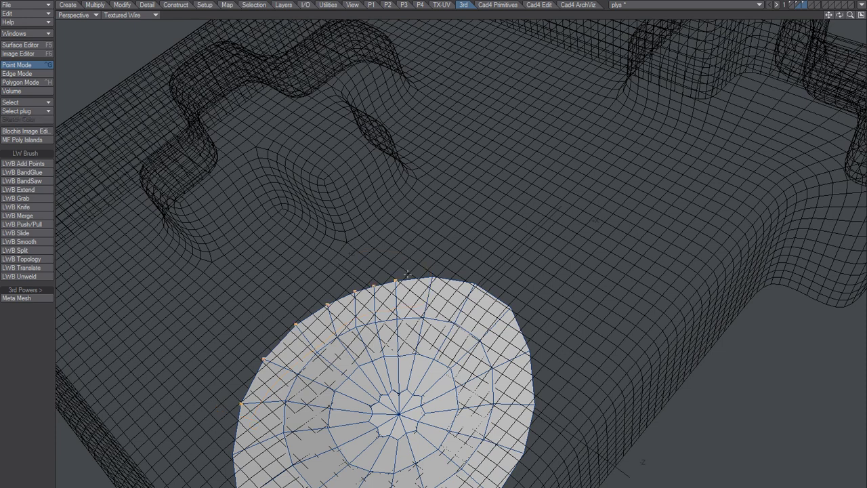
alt+drag(300, 357, 426, 356)
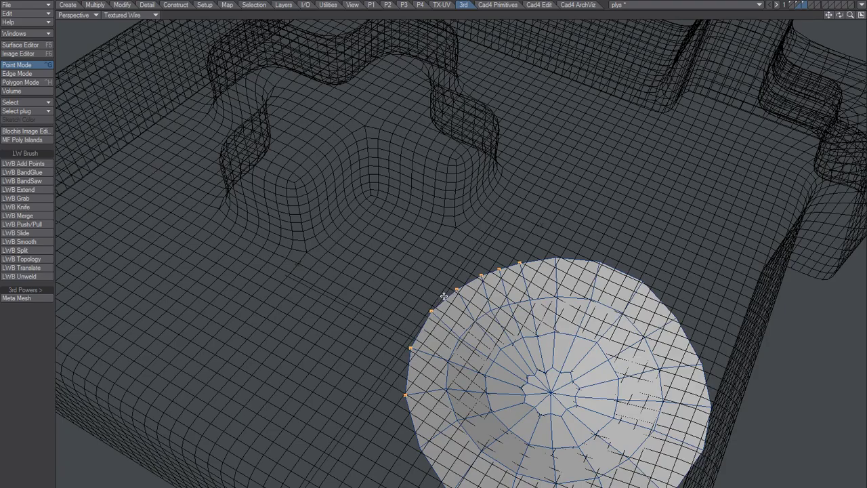
drag(447, 299, 414, 270)
mouse_move(499, 276)
alt+mouse_down()
mouse_move(489, 293)
mouse_move(436, 256)
mouse_move(416, 268)
alt+mouse_up()
key(slash)
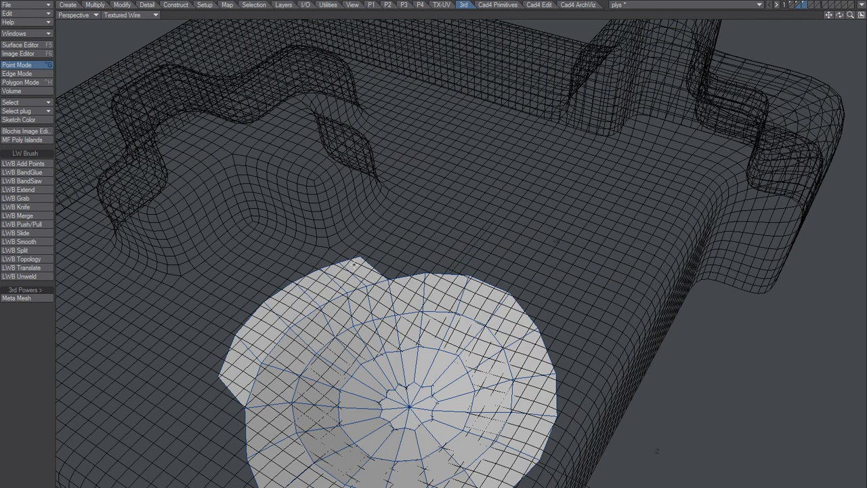